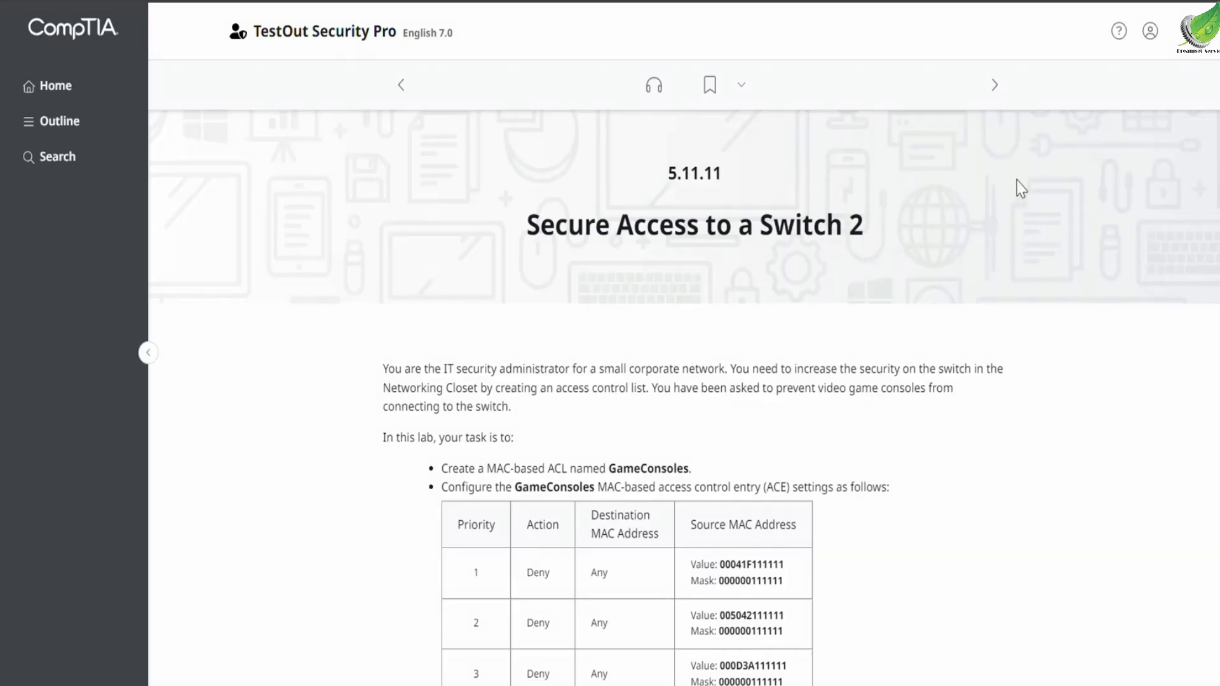
- Start the Secure Access to a Switch 2 lab and open the switch's MAC-based ACL page
scroll(1003, 250, "down", 7)
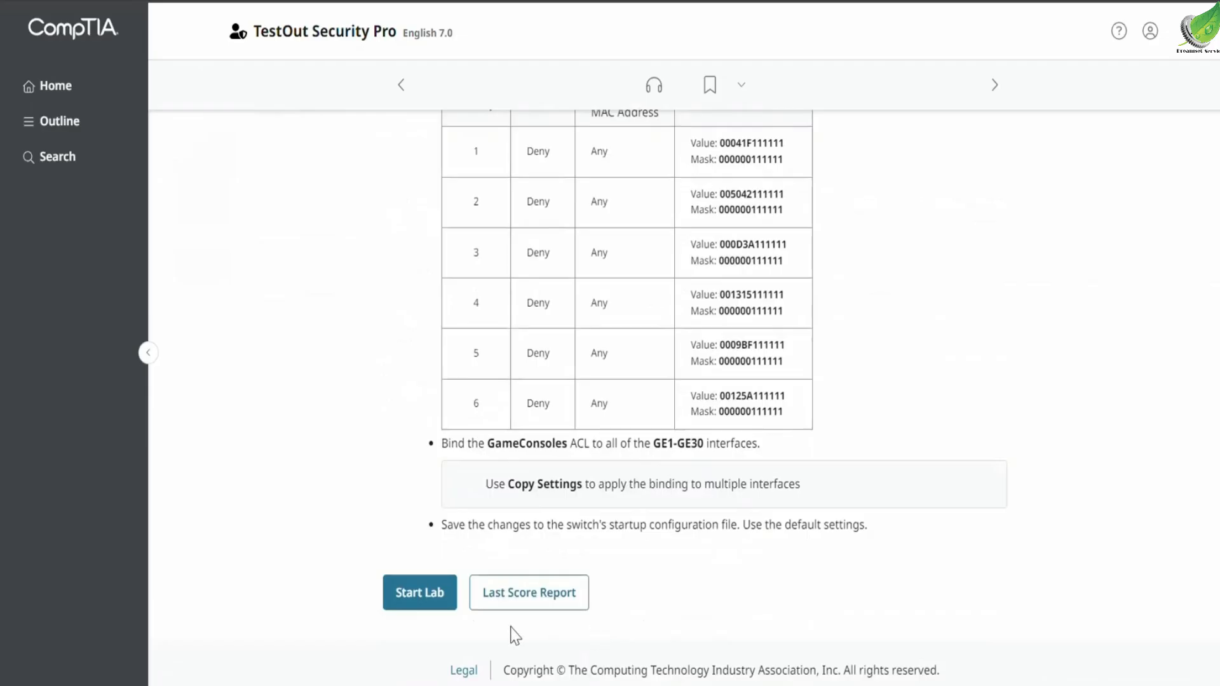
left_click(443, 608)
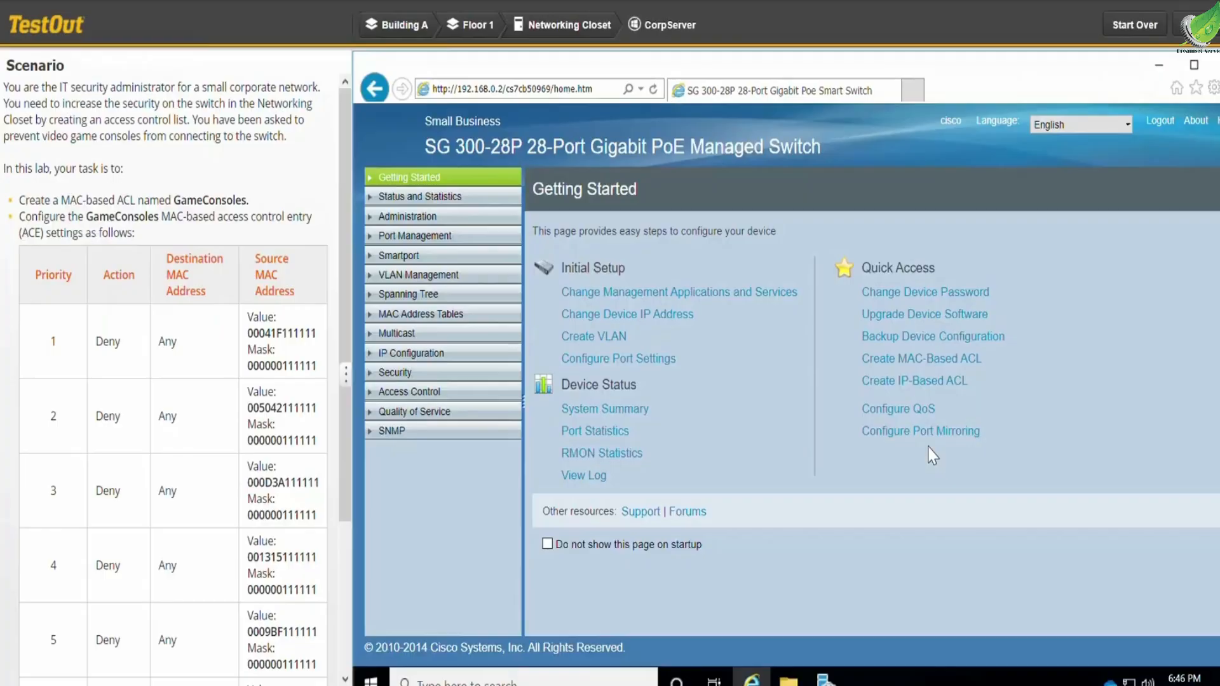
left_click(925, 362)
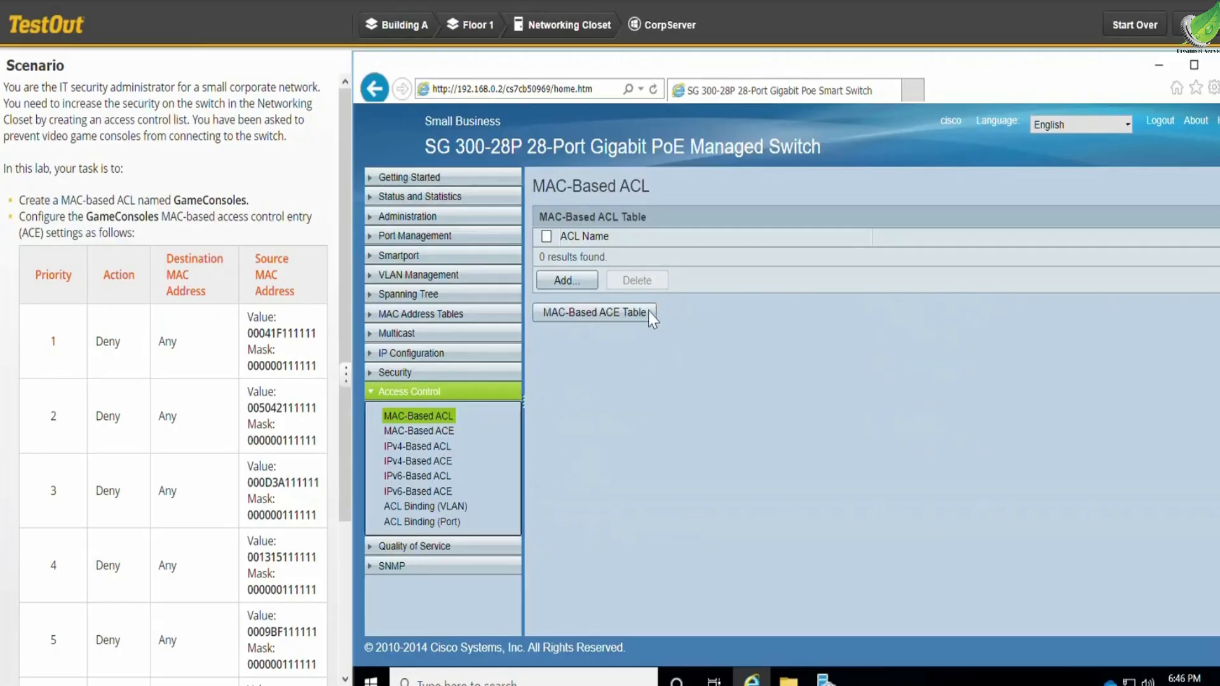
- Create a MAC-based ACL named GameConsoles, copying the name from the lab scenario
left_click(581, 286)
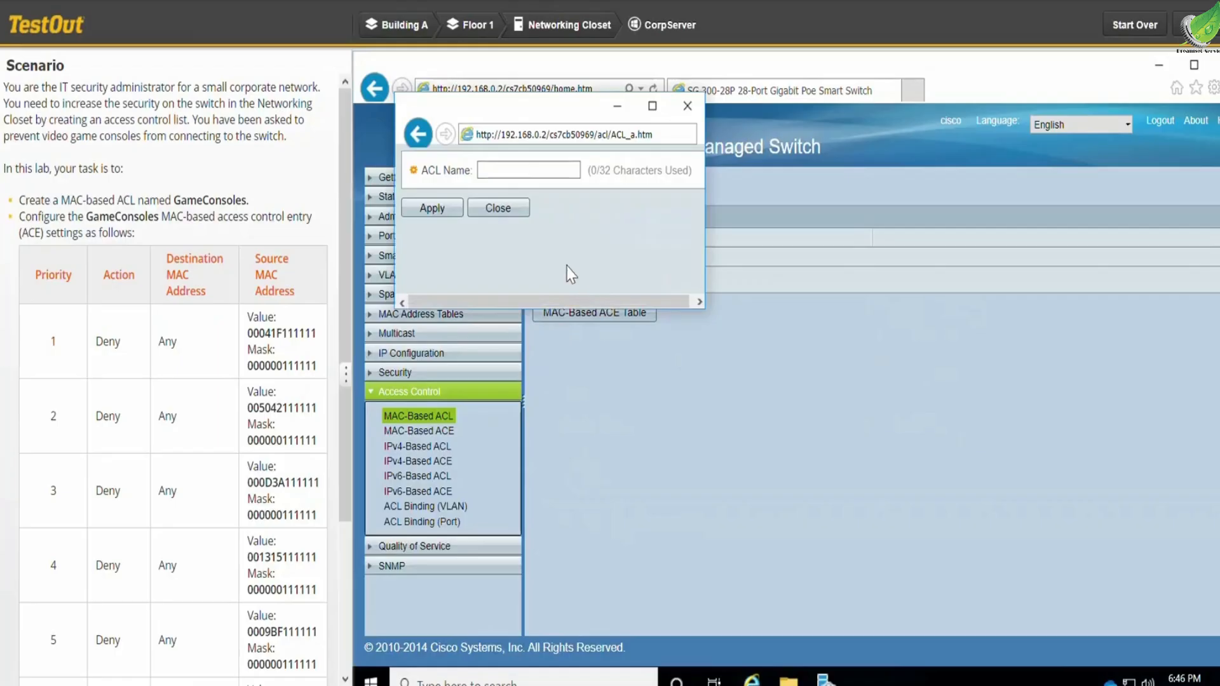
left_click(496, 171)
left_click_drag(159, 218, 90, 215)
key("ctrl+c")
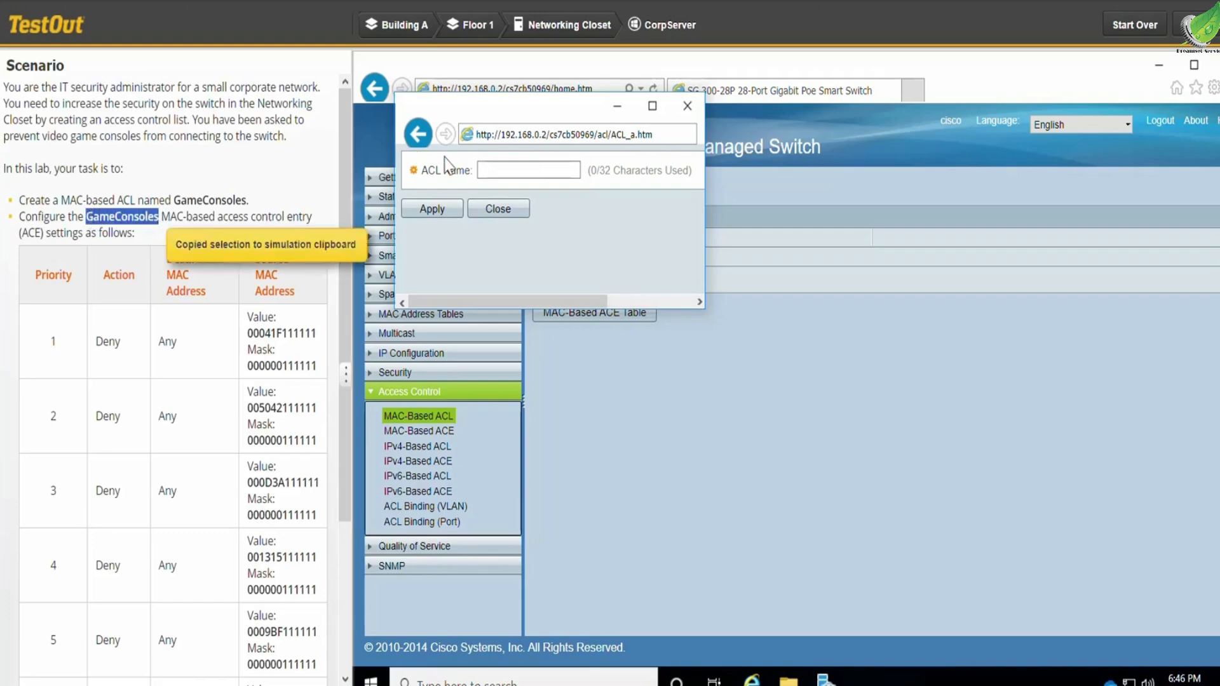
left_click(517, 173)
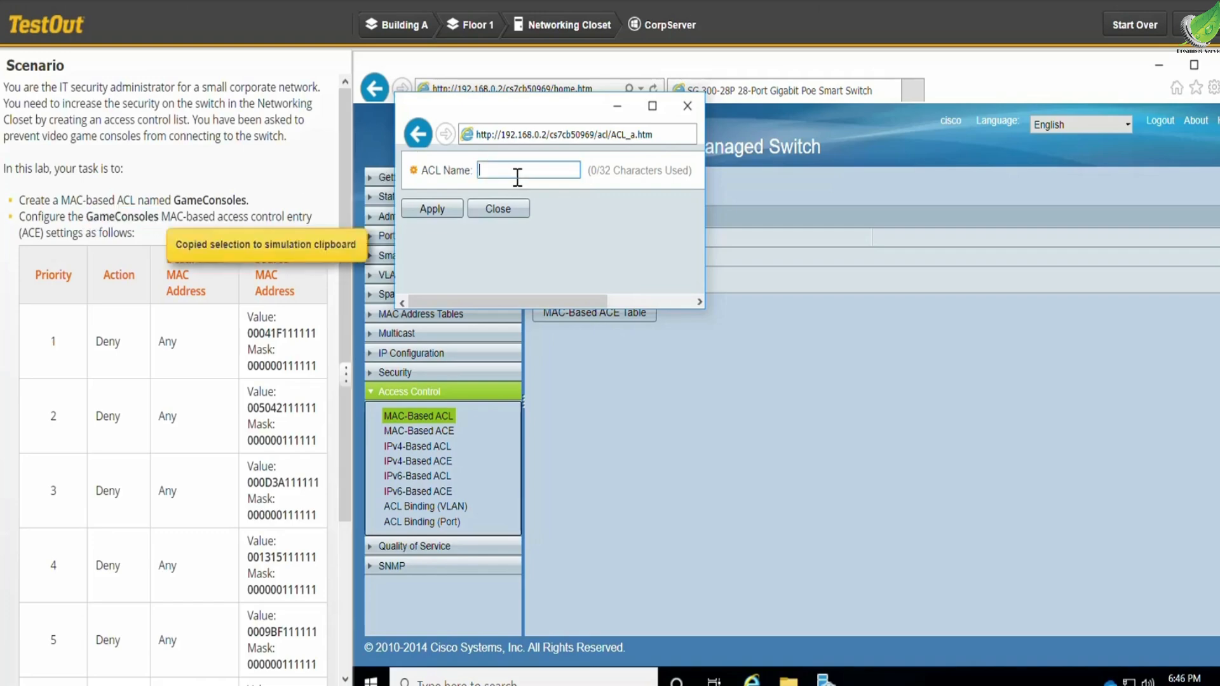
key("ctrl+v")
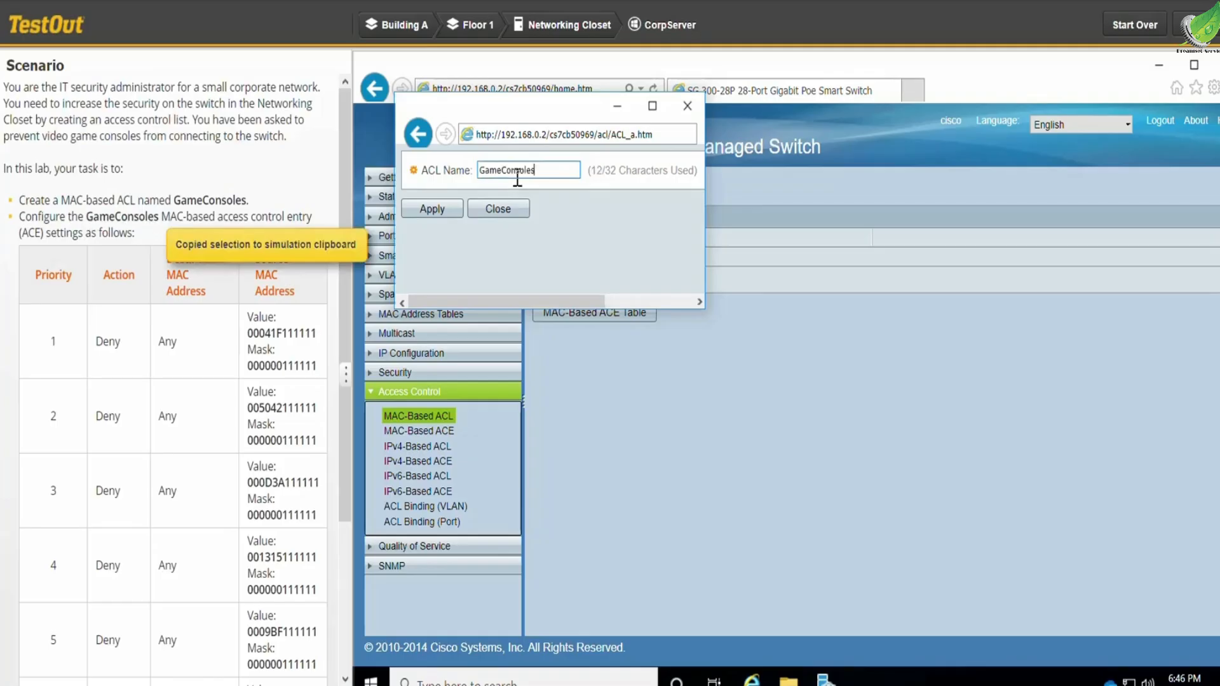
left_click(441, 211)
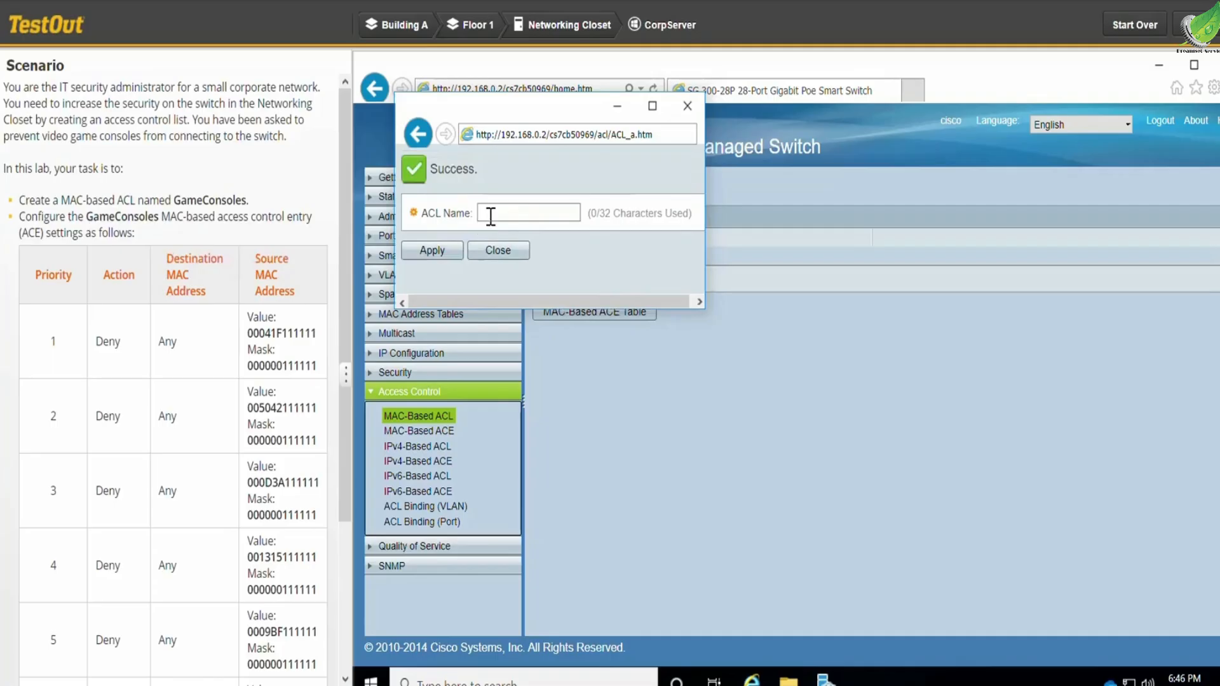
left_click(504, 253)
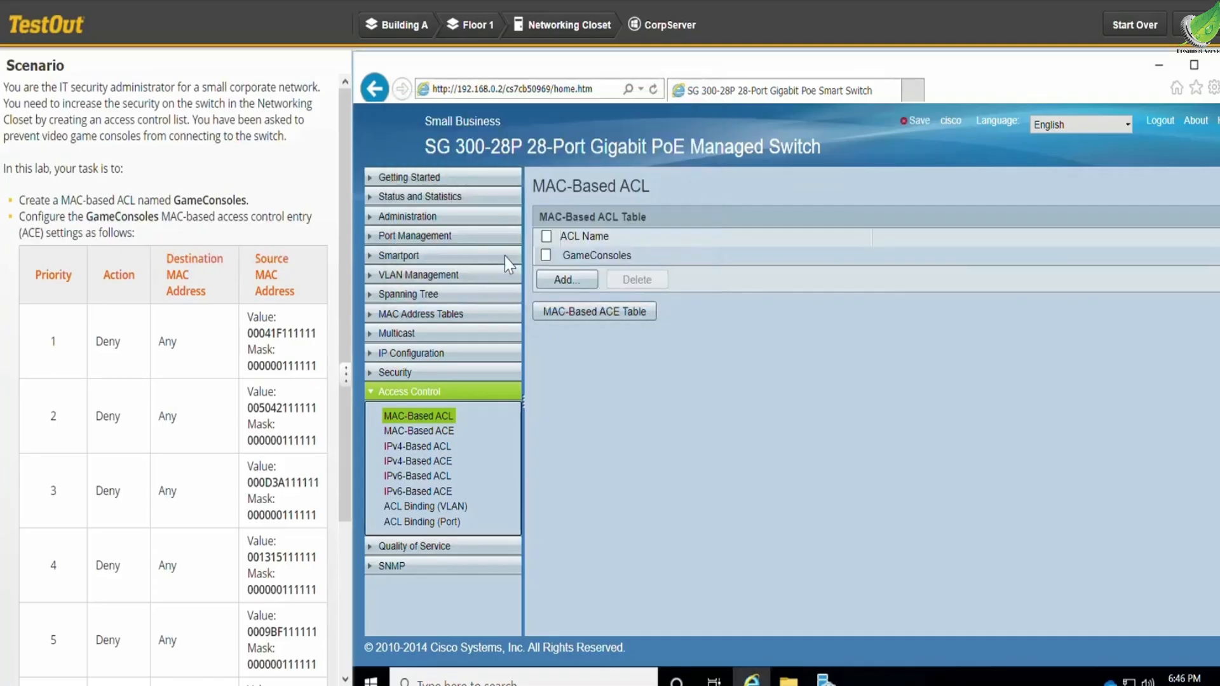
- Start a new MAC-based ACE for GameConsoles with priority 1, action Deny and a user-defined source MAC address
left_click(435, 432)
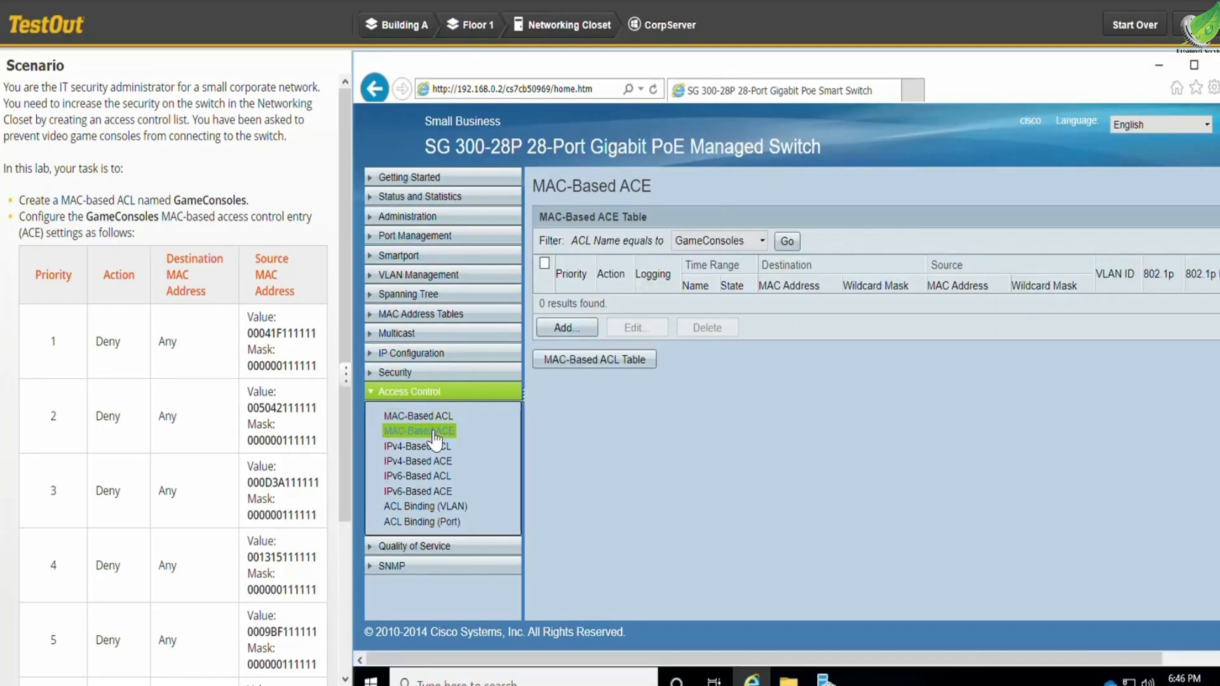
left_click(566, 328)
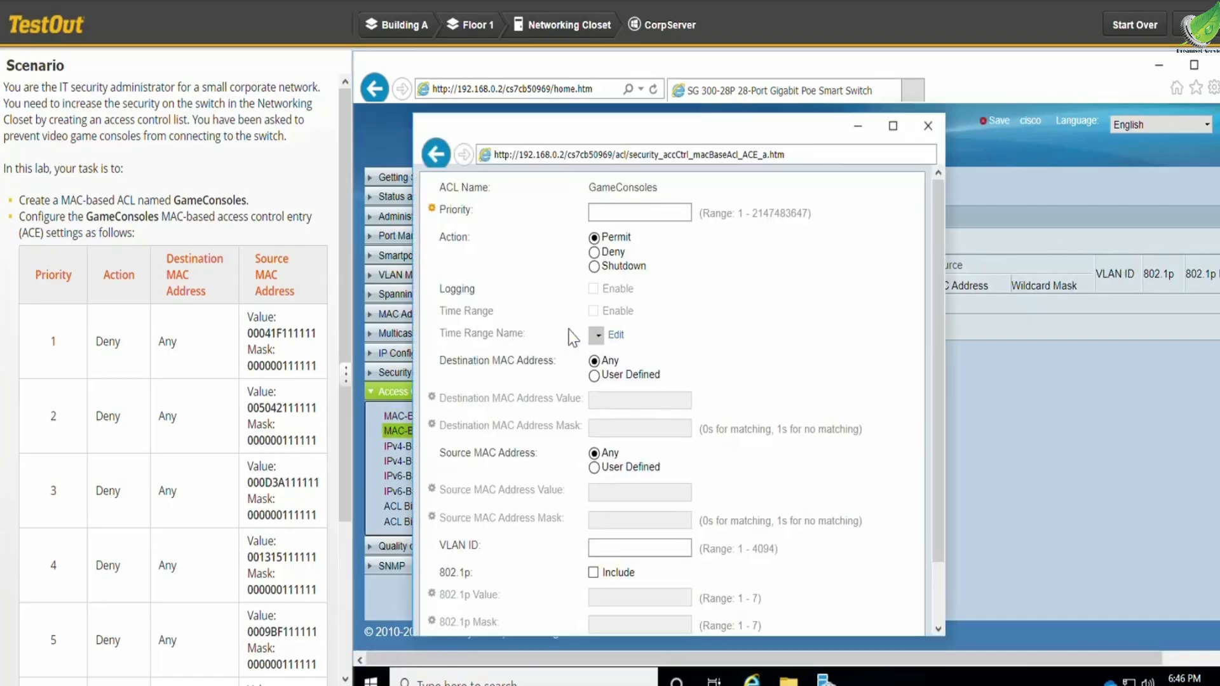
left_click(619, 213)
left_click(595, 255)
left_click(595, 468)
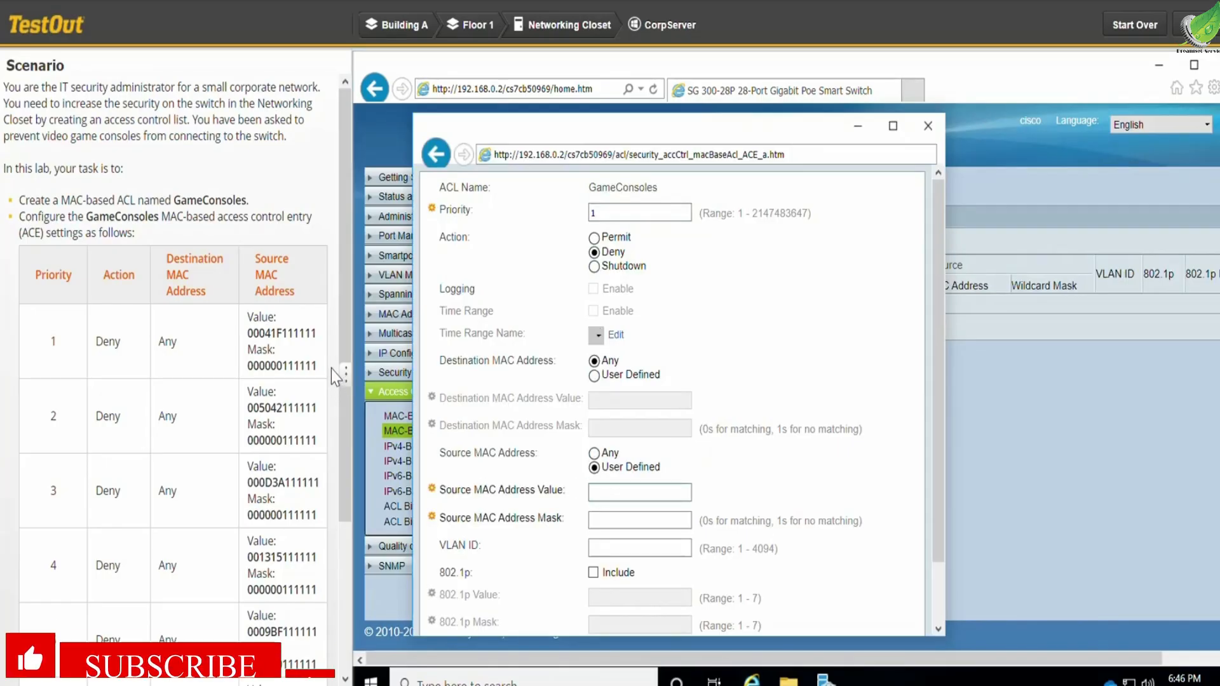
left_click_drag(319, 335, 247, 333)
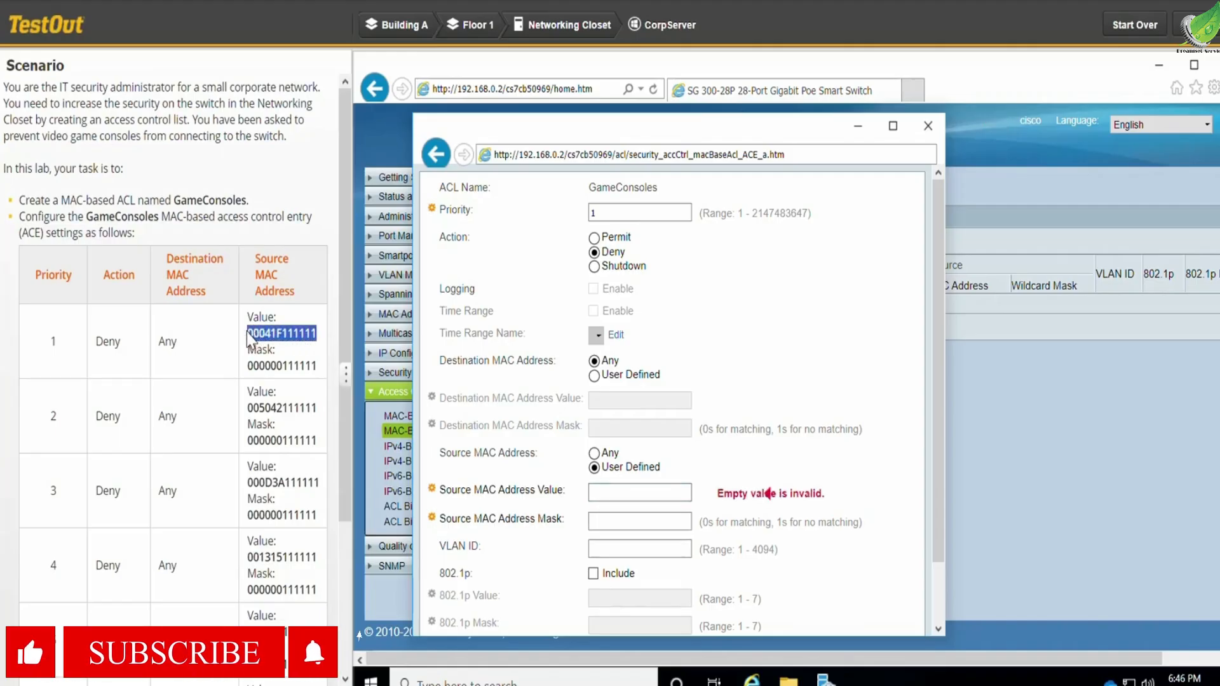
key("ctrl+c")
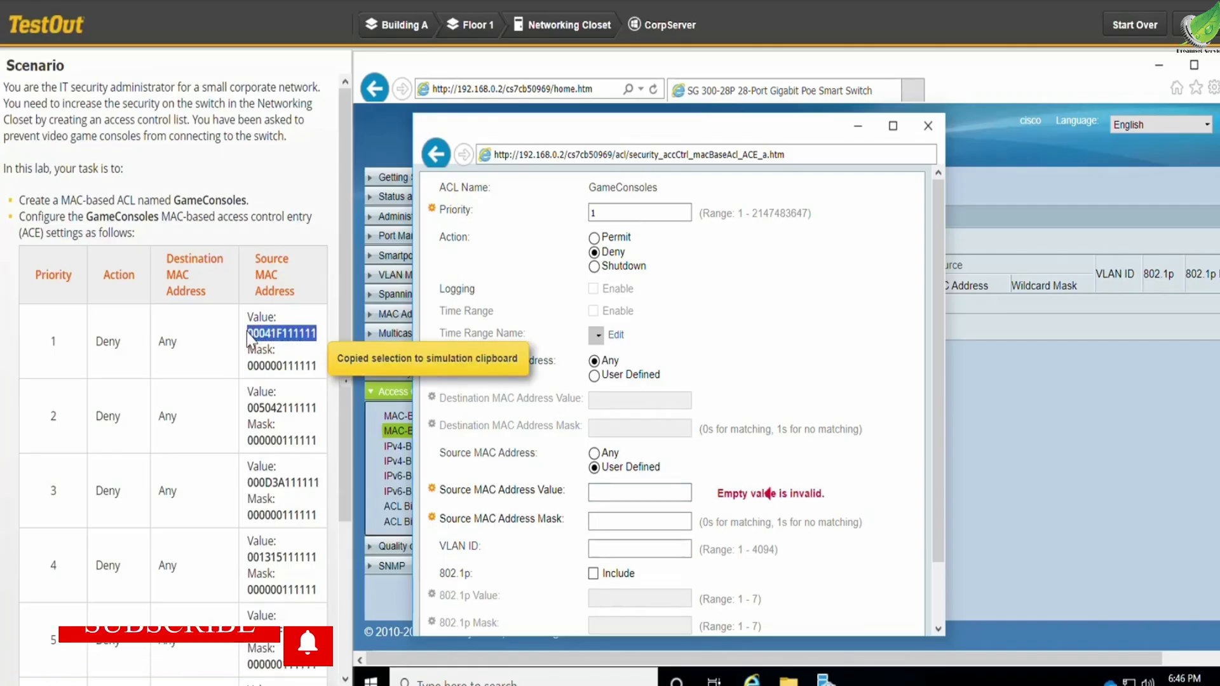
left_click(650, 489)
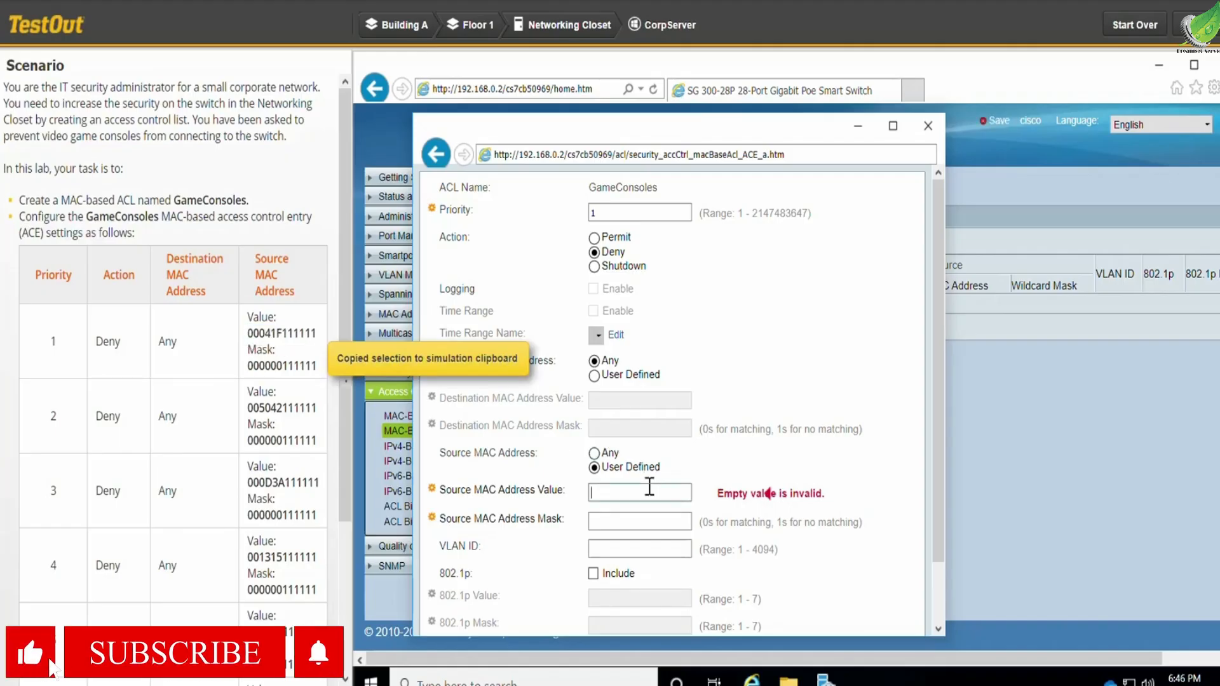
key("ctrl+v")
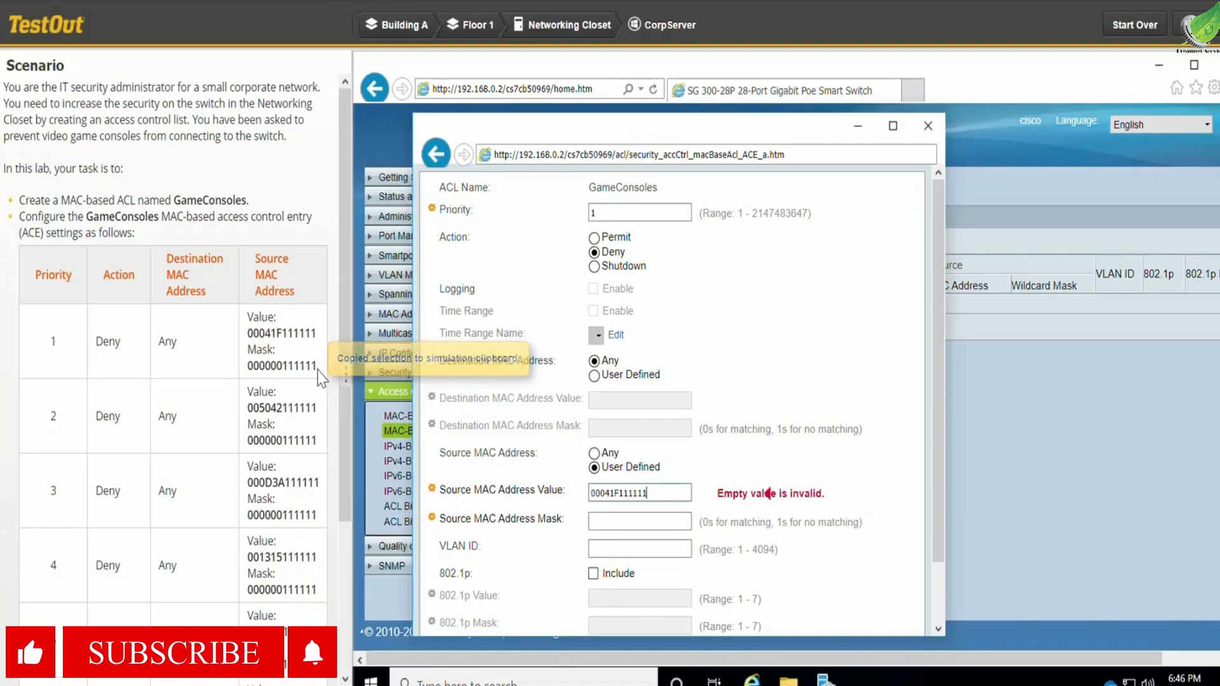
left_click_drag(302, 372, 255, 371)
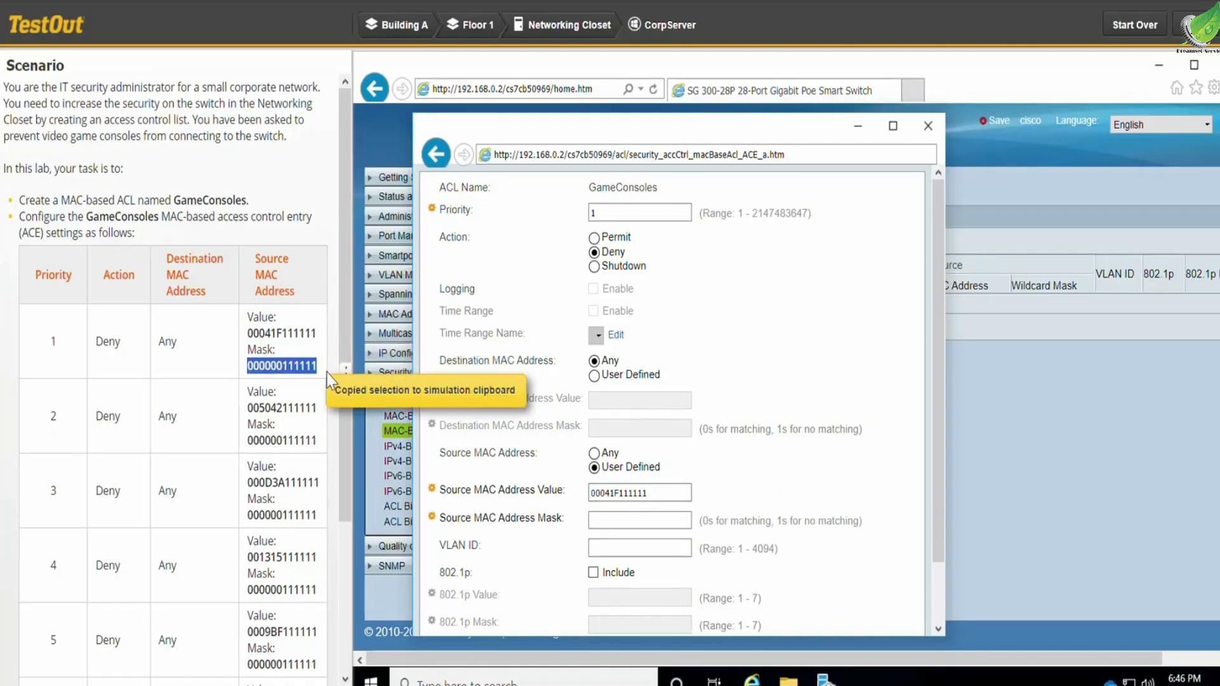
left_click(621, 512)
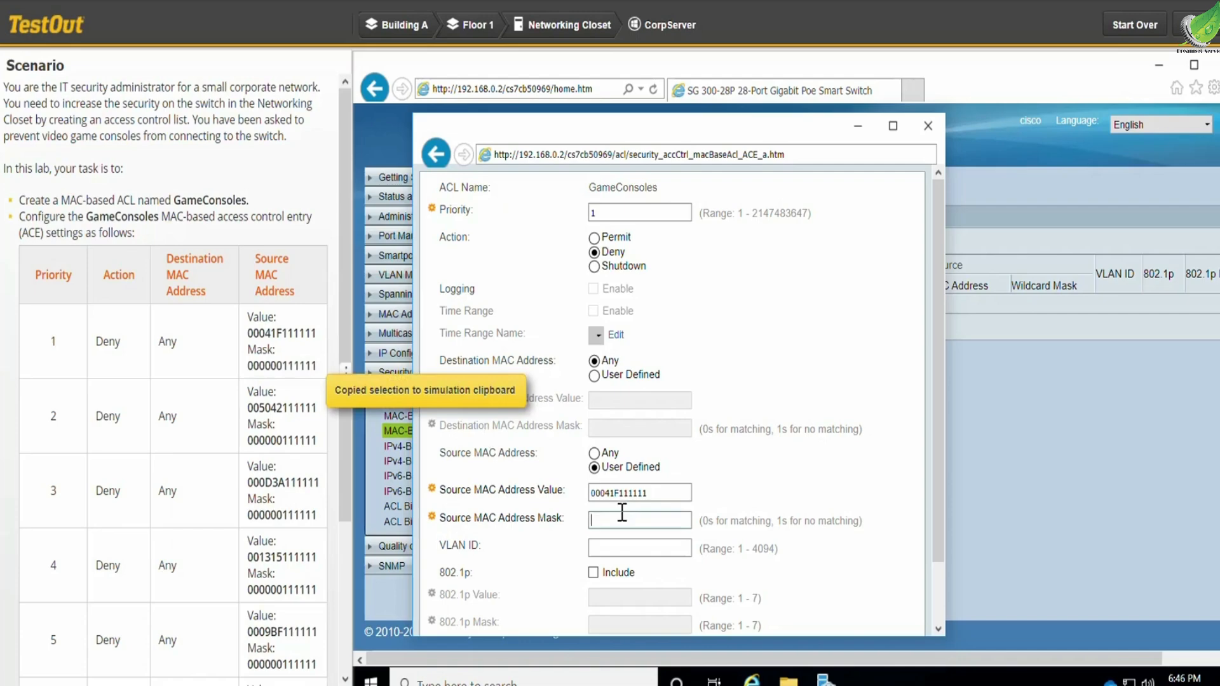
key("ctrl+v")
scroll(766, 493, "down", 2)
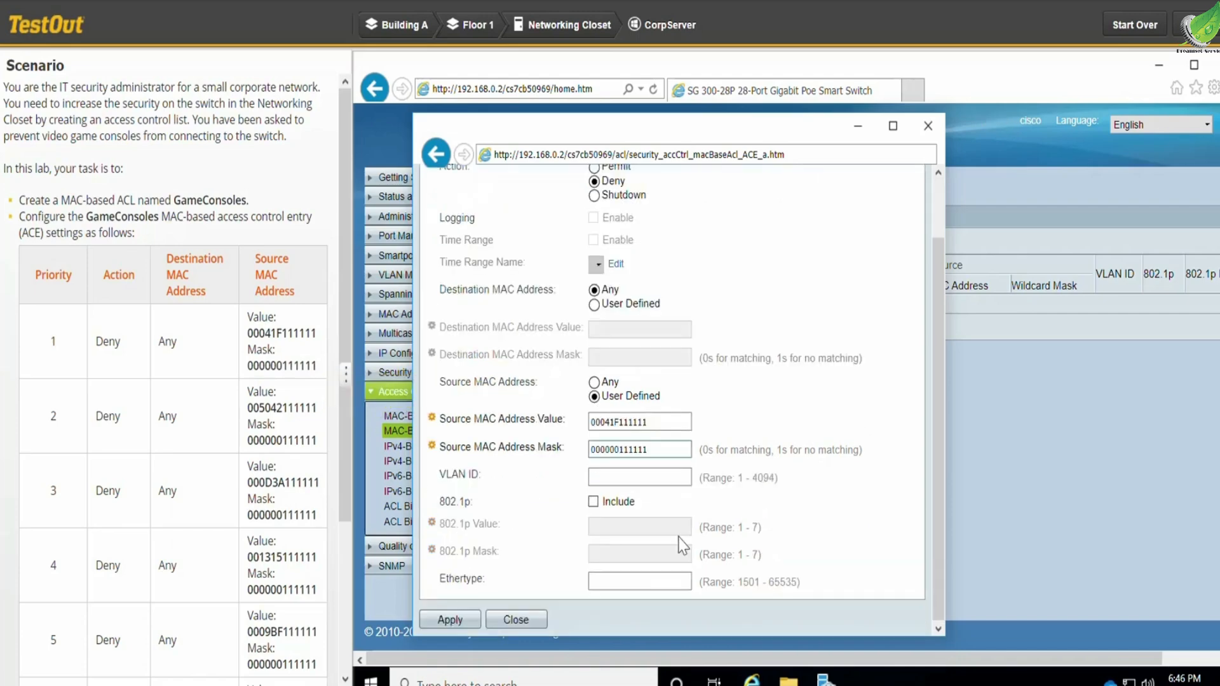
left_click(460, 620)
scroll(540, 601, "down", 1)
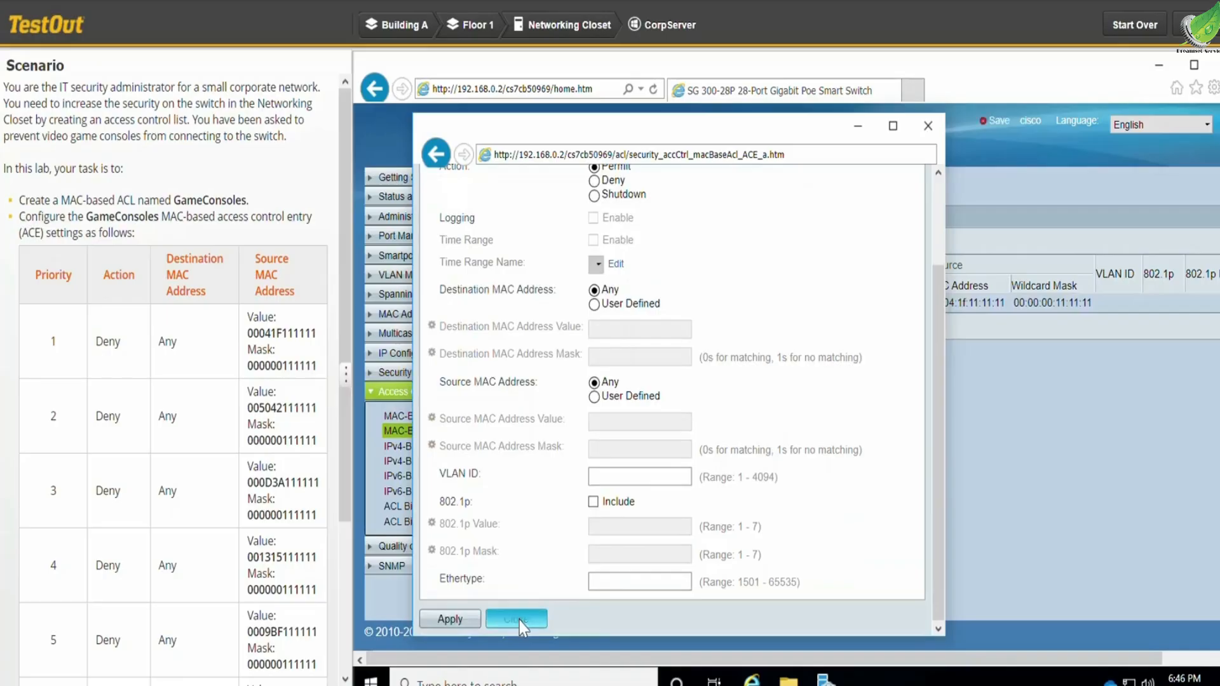
left_click(520, 620)
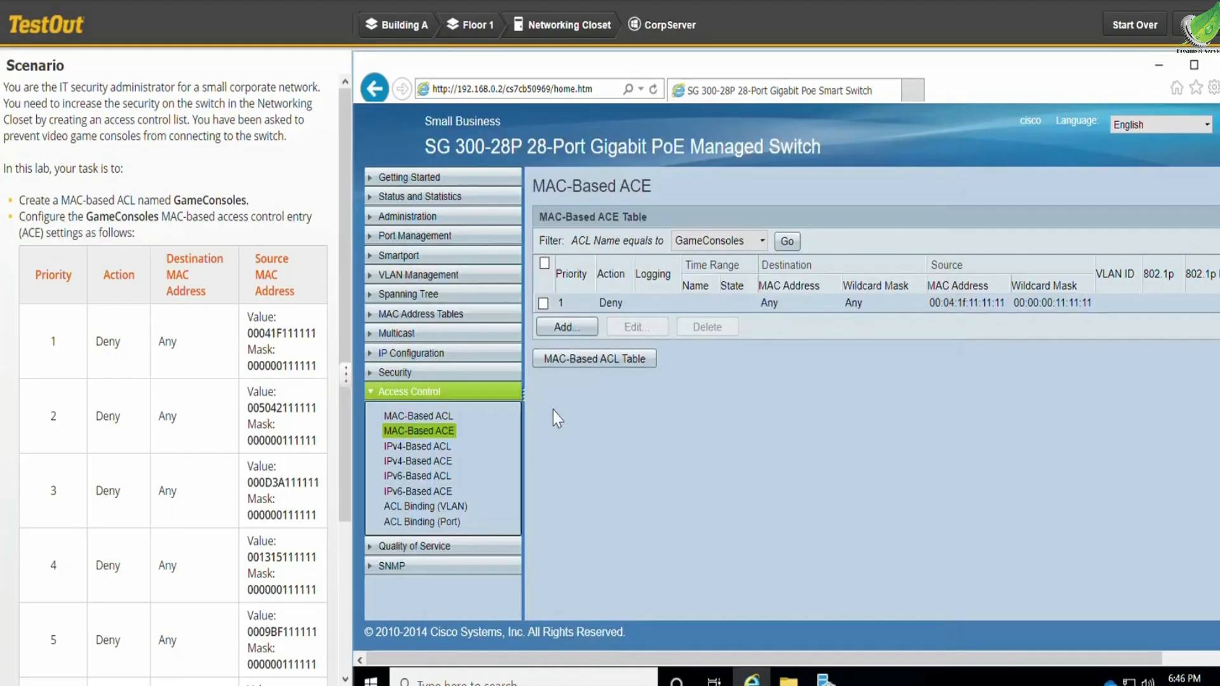
- Start another GameConsoles ACE with priority 2, action Deny and a user-defined source MAC address
left_click(582, 328)
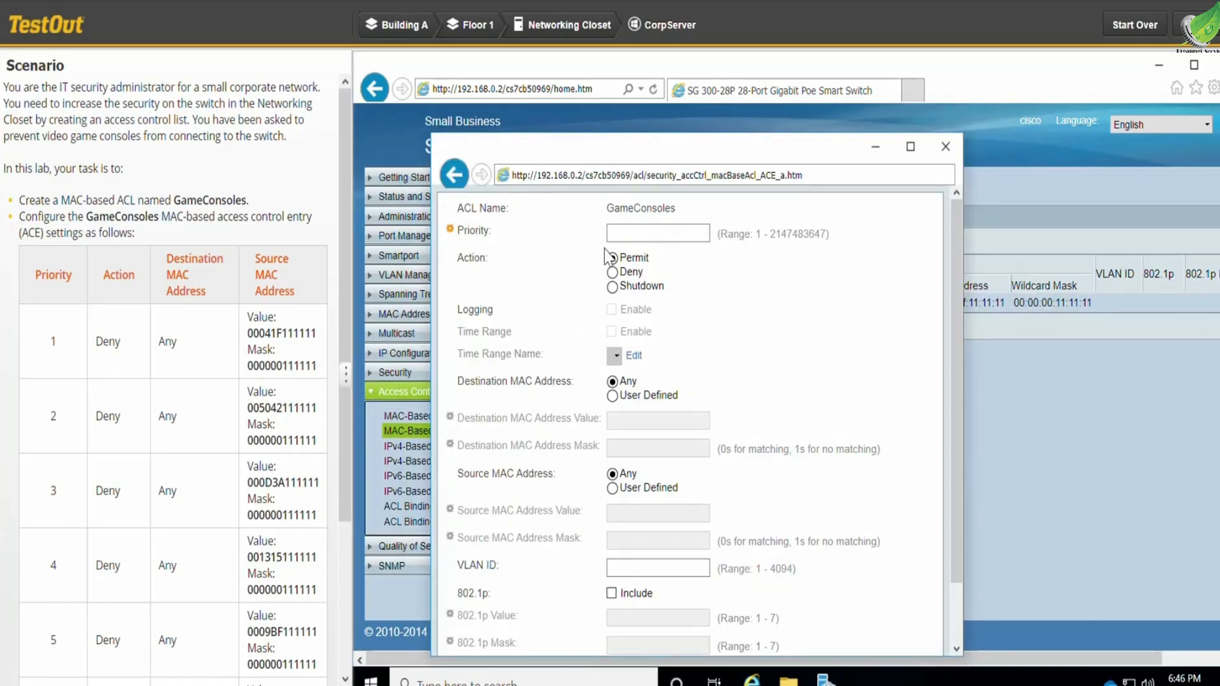
left_click(636, 236)
type("2")
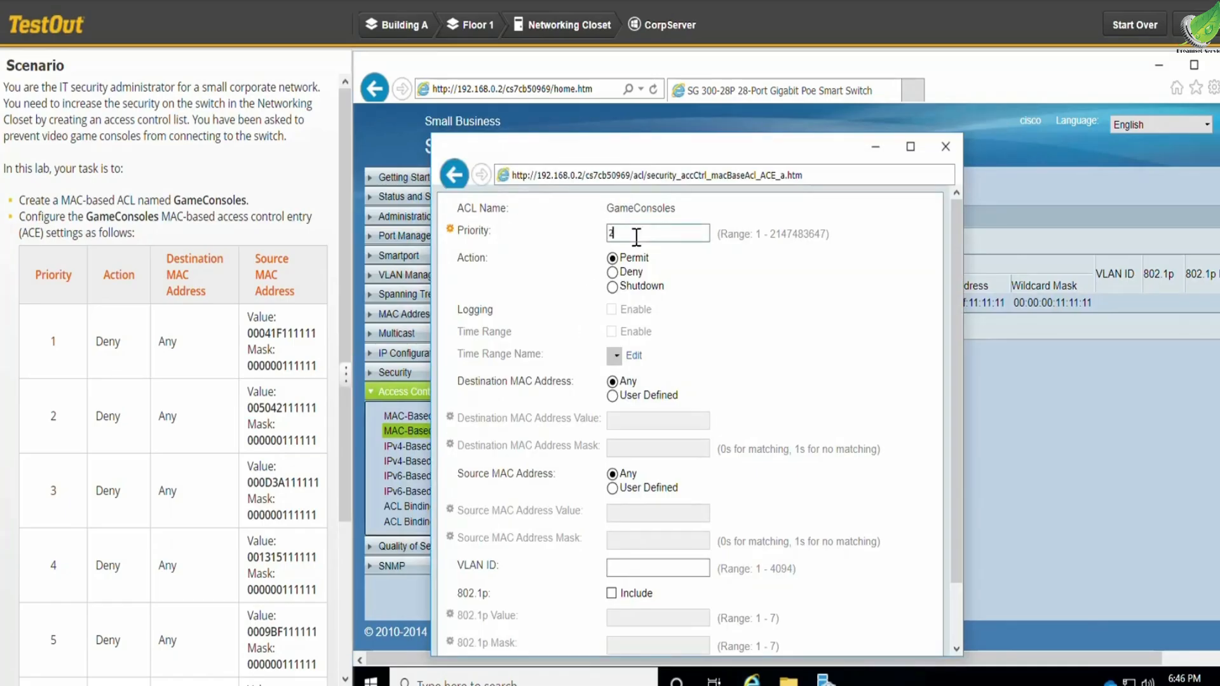
left_click(614, 273)
left_click(613, 490)
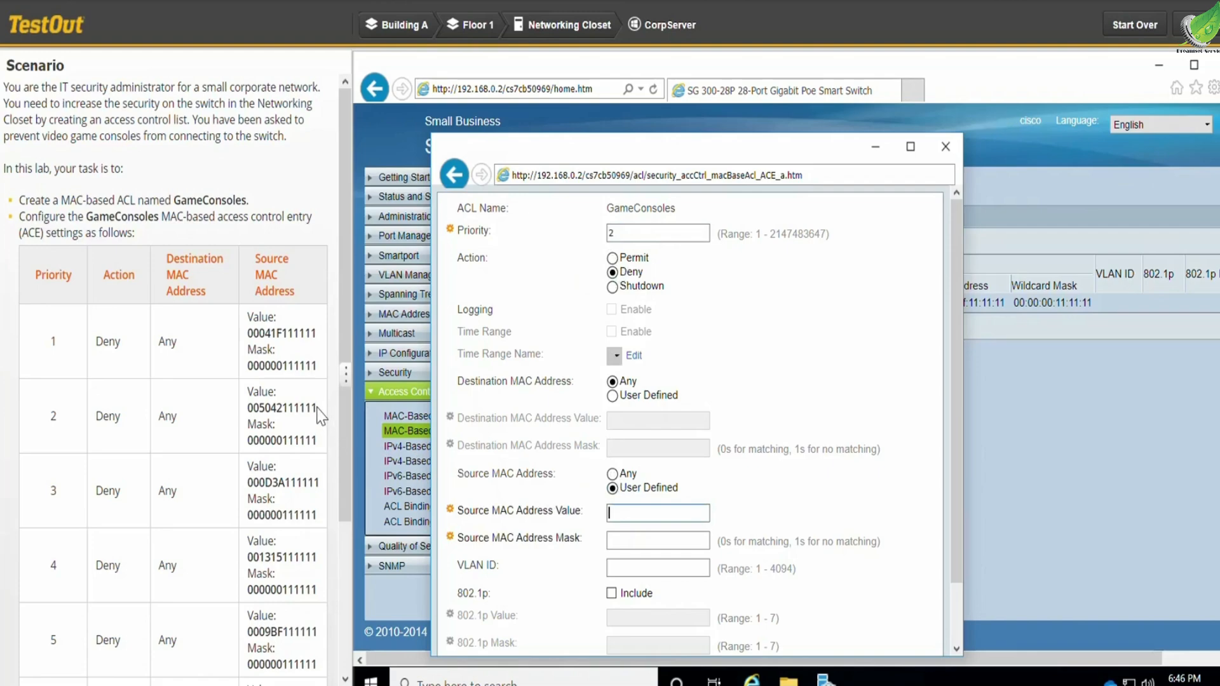
left_click_drag(319, 406, 246, 410)
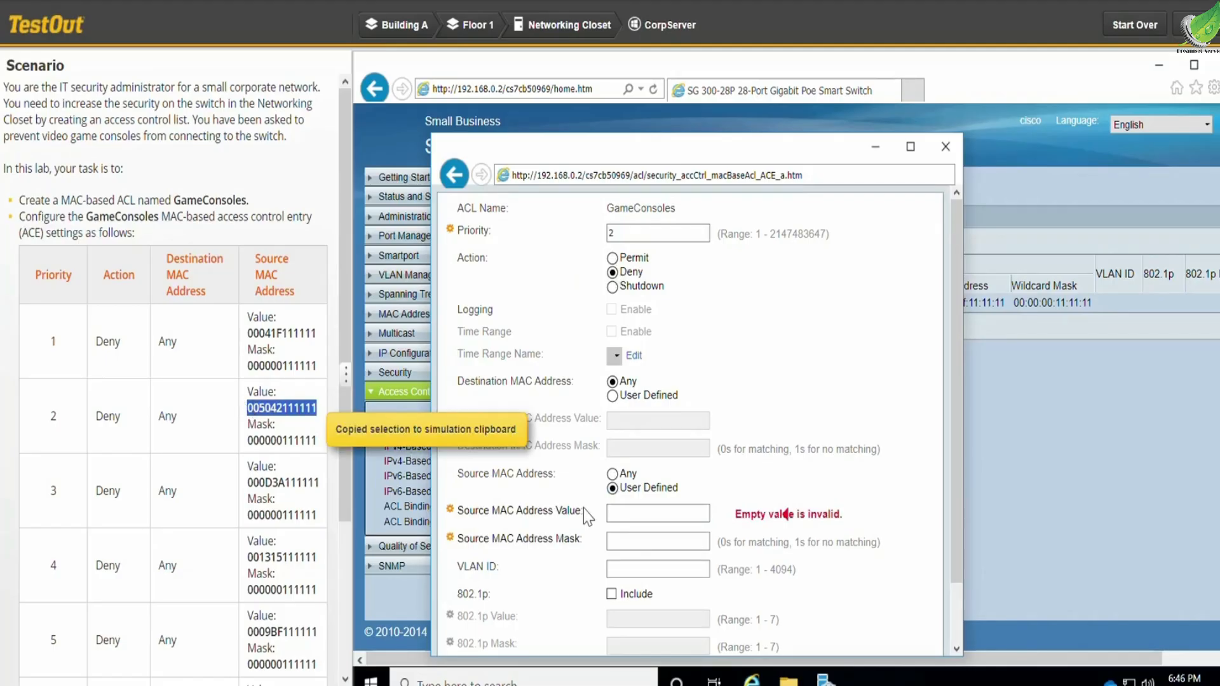
left_click(655, 512)
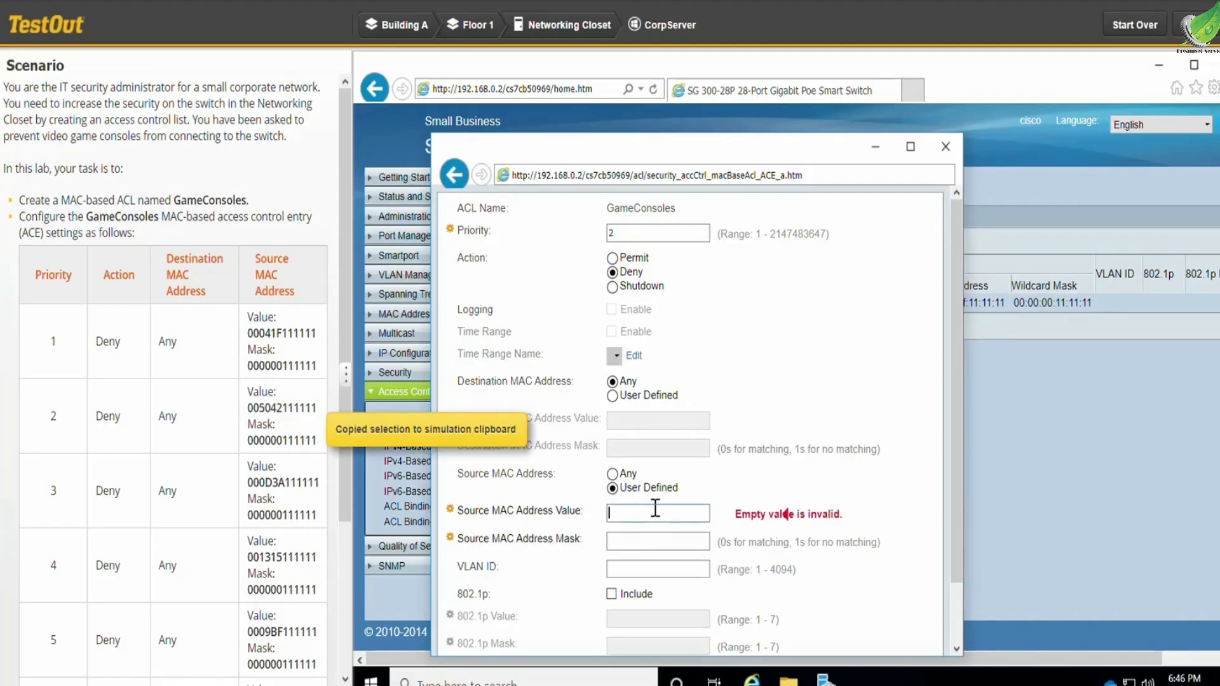
key("ctrl+v")
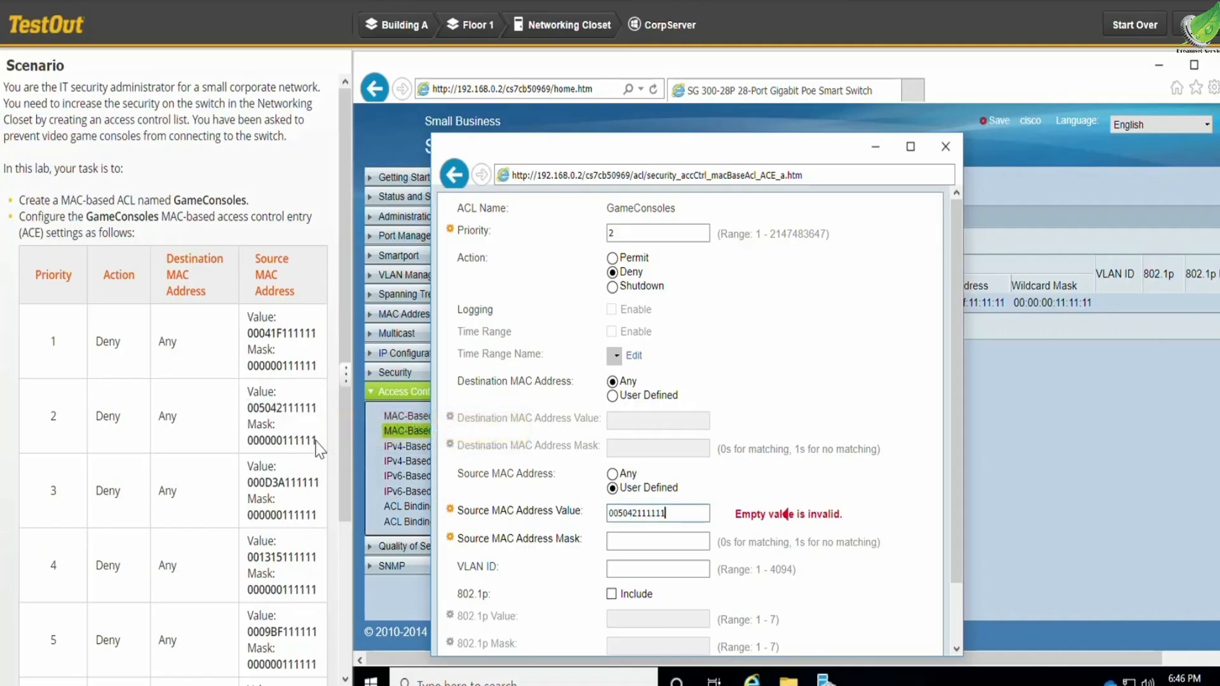
left_click_drag(317, 440, 248, 443)
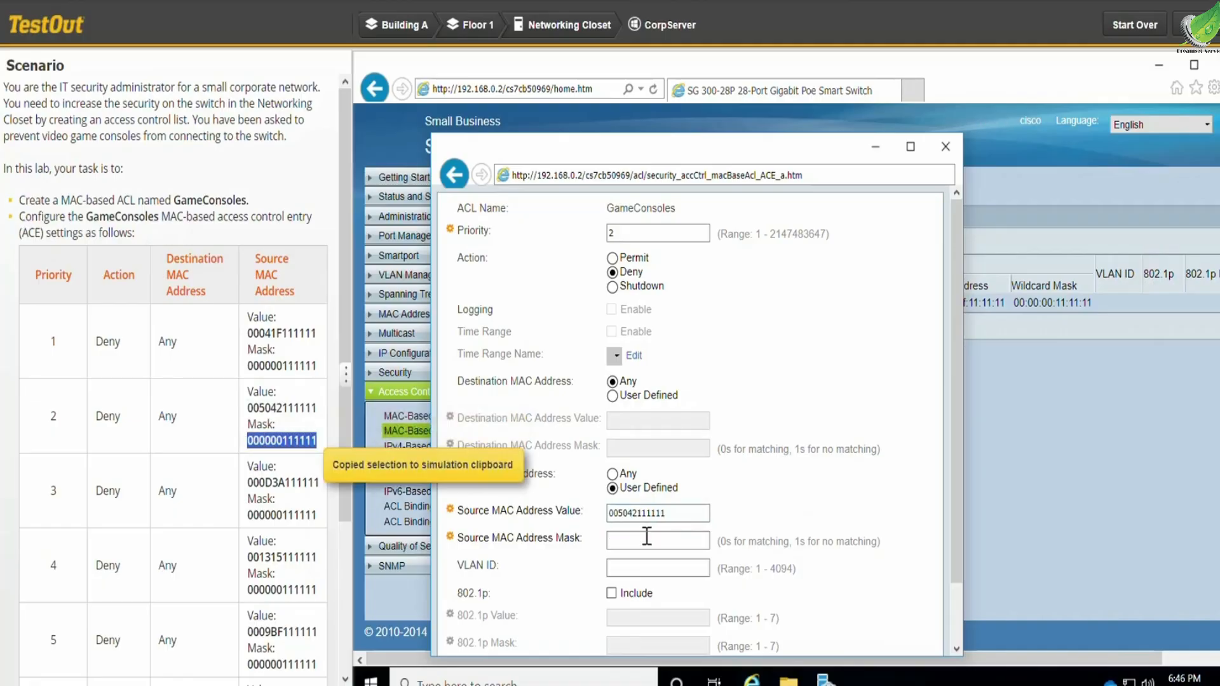
left_click(672, 542)
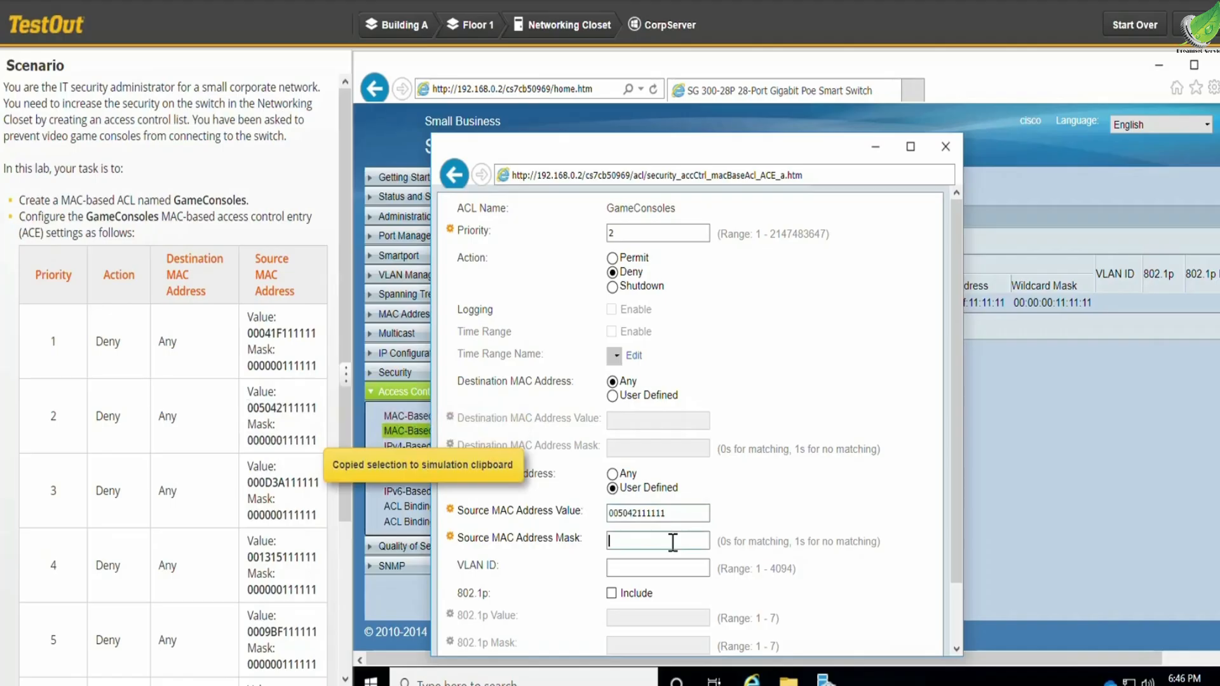
key("ctrl+v")
scroll(773, 489, "down", 2)
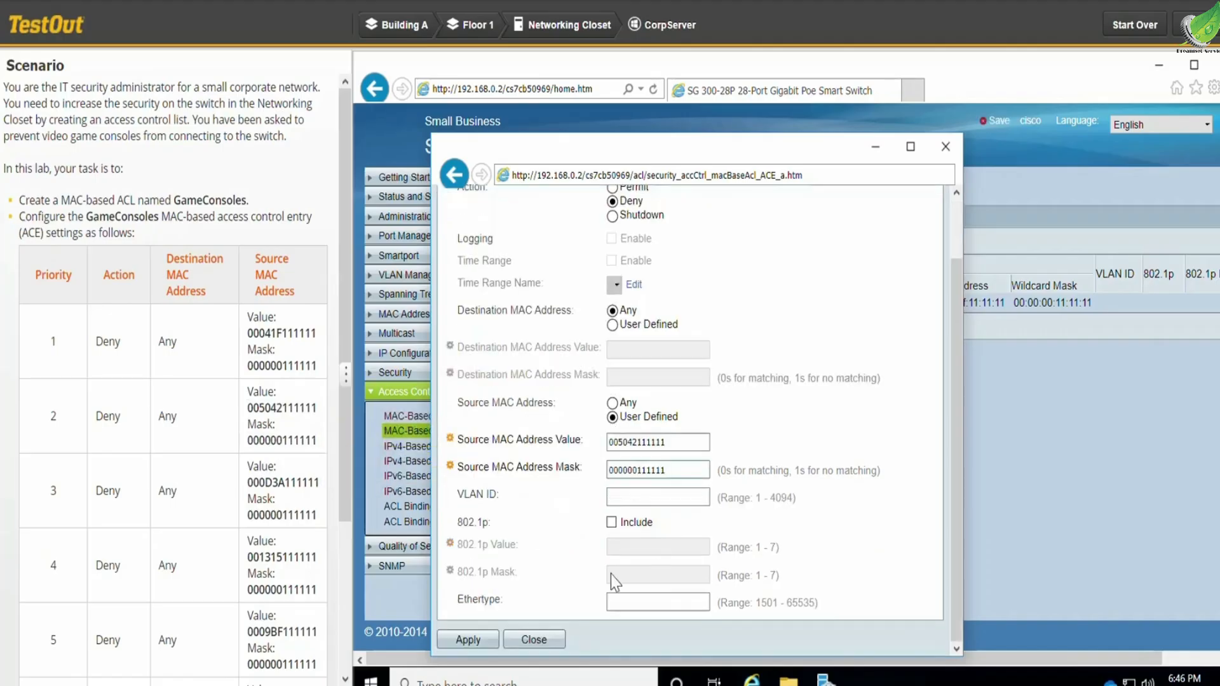
left_click(470, 640)
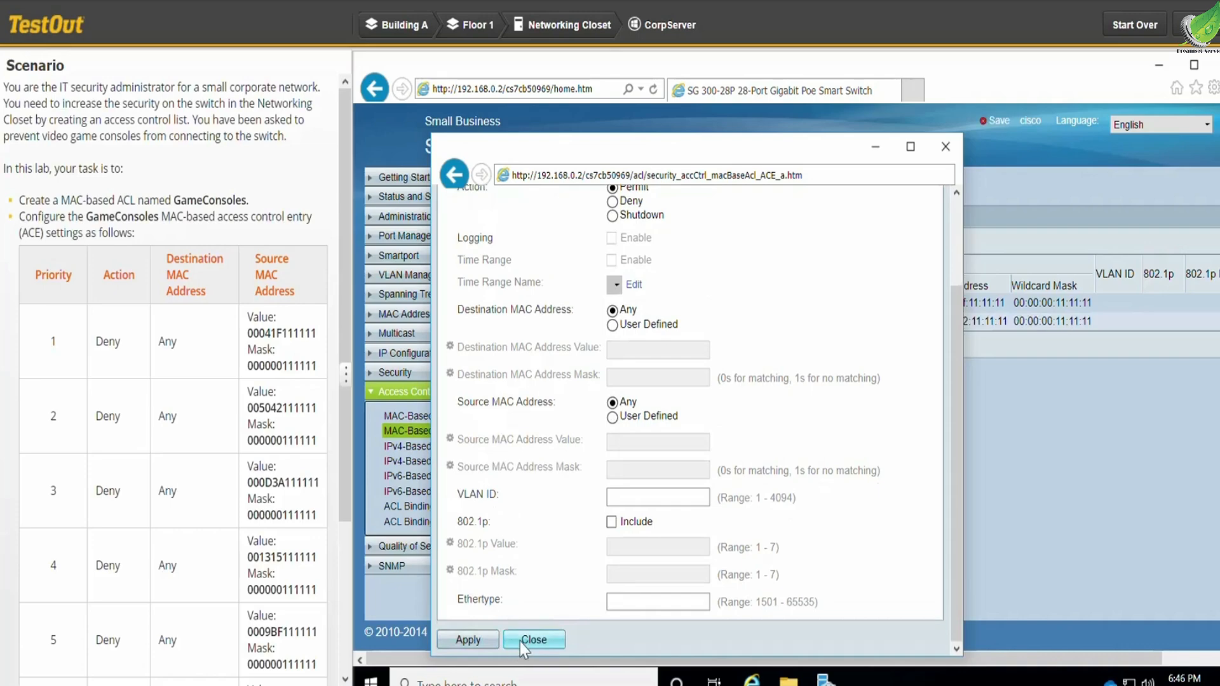
left_click(533, 641)
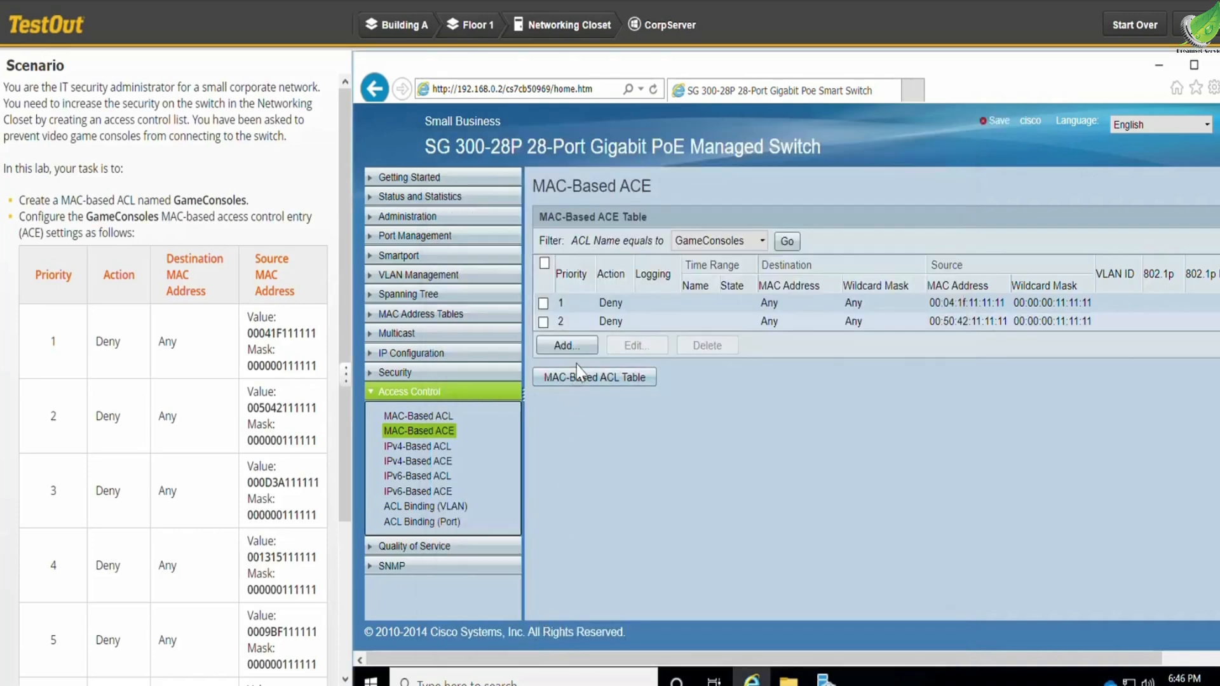
- Start a third GameConsoles ACE with priority 3, action Deny and a user-defined source MAC address
left_click(582, 349)
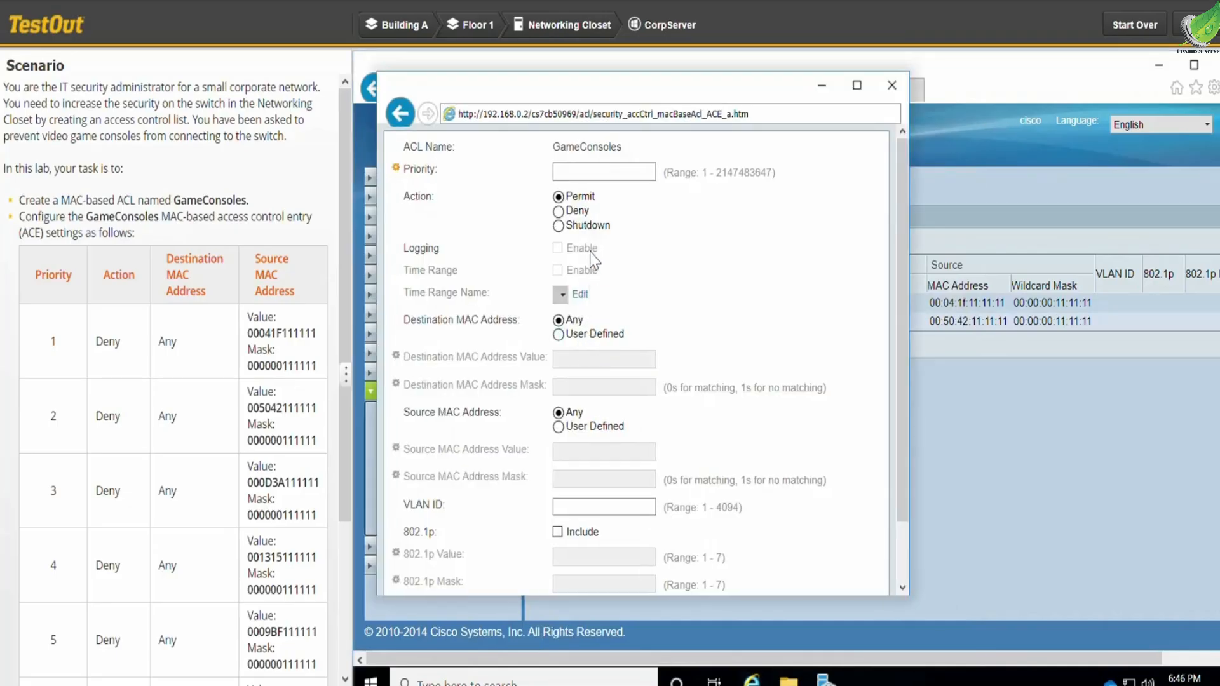
left_click(594, 172)
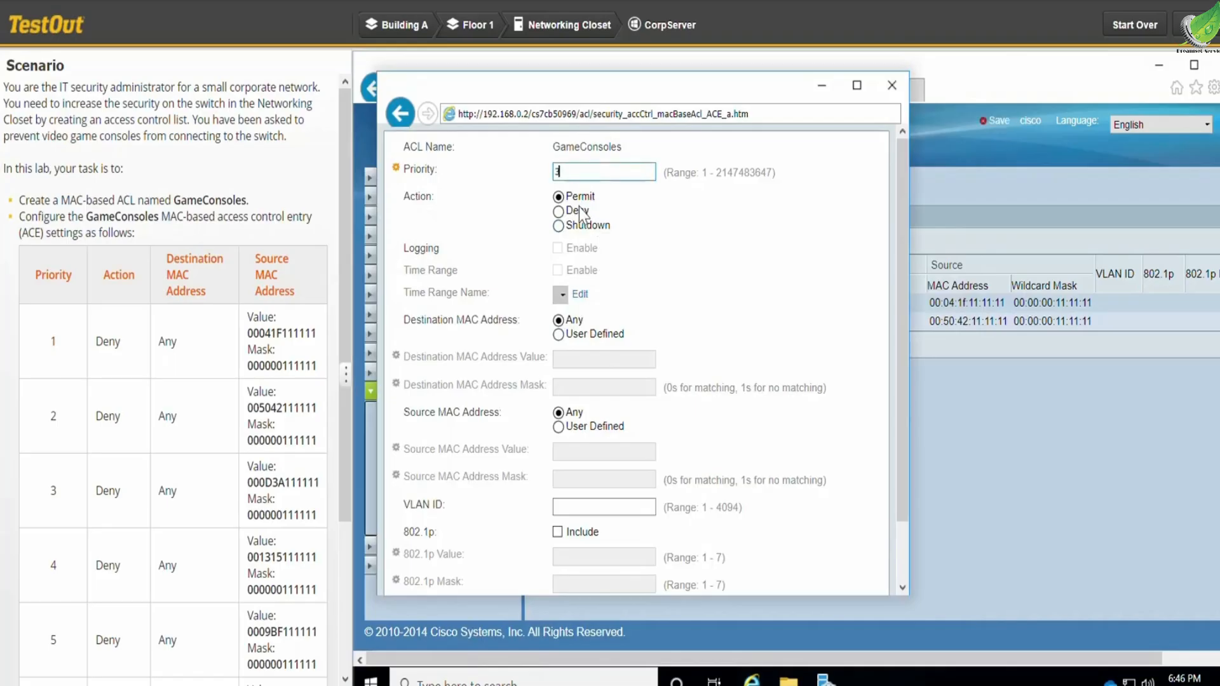
left_click(558, 213)
left_click(558, 426)
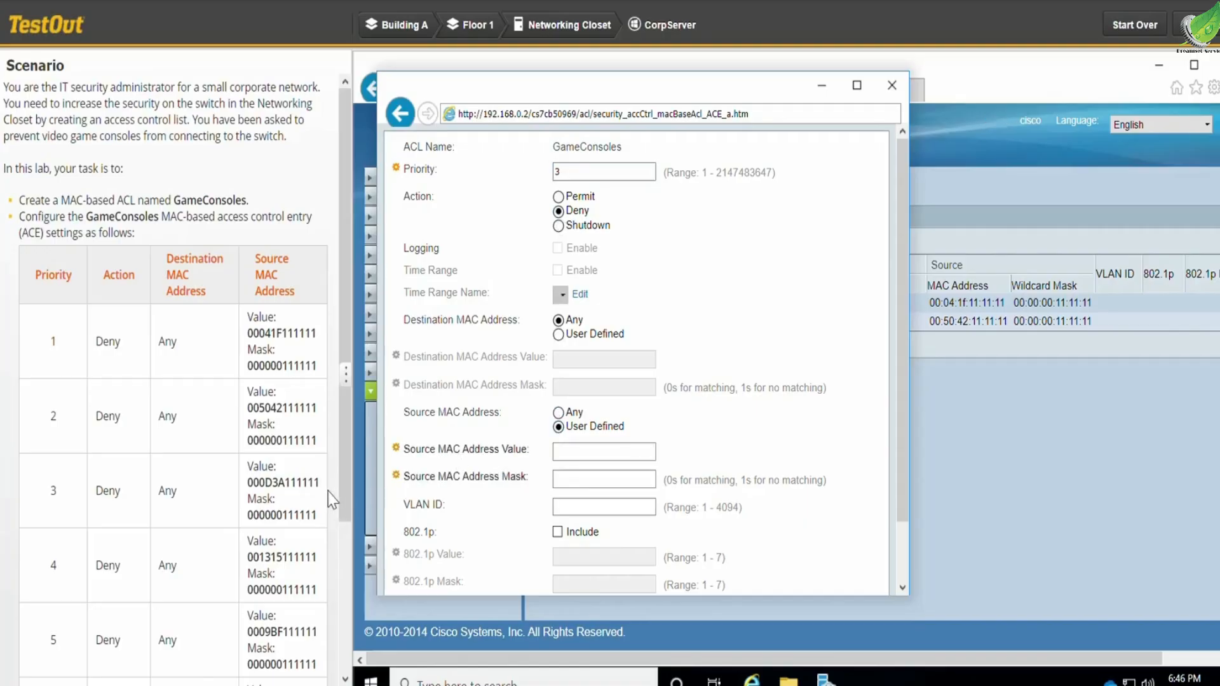
left_click_drag(321, 486, 248, 483)
key("ctrl+c")
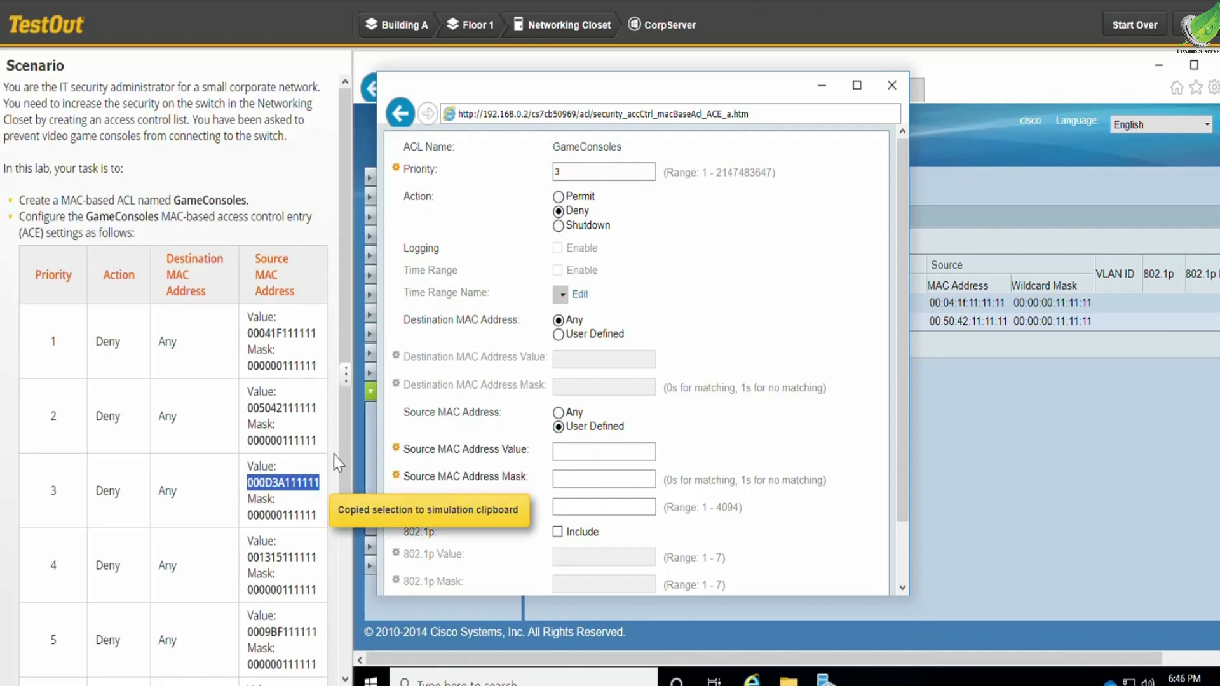
left_click(583, 452)
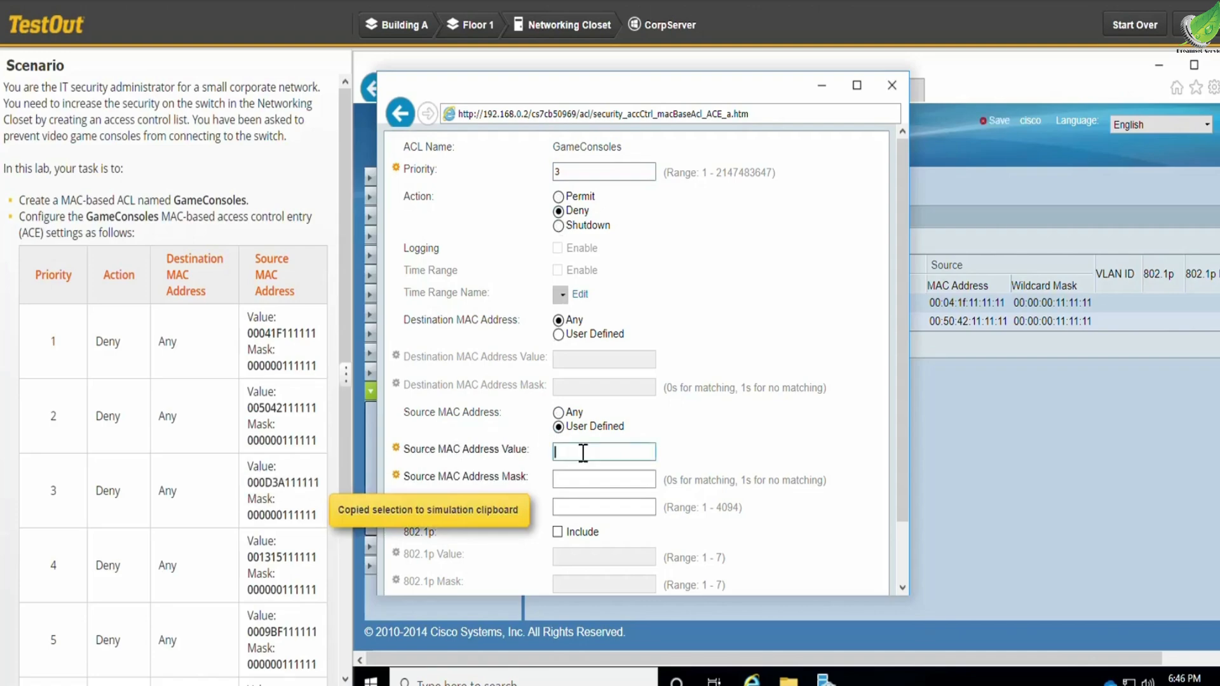
key("ctrl+v")
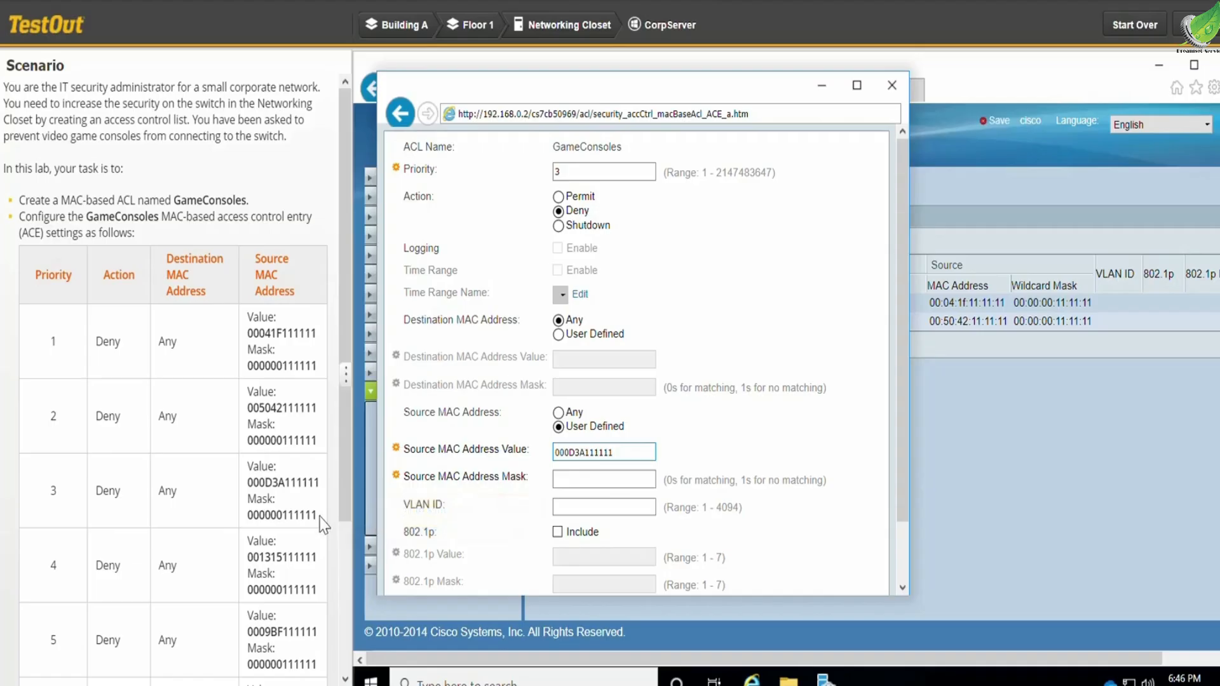
left_click_drag(320, 516, 246, 516)
key("ctrl+c")
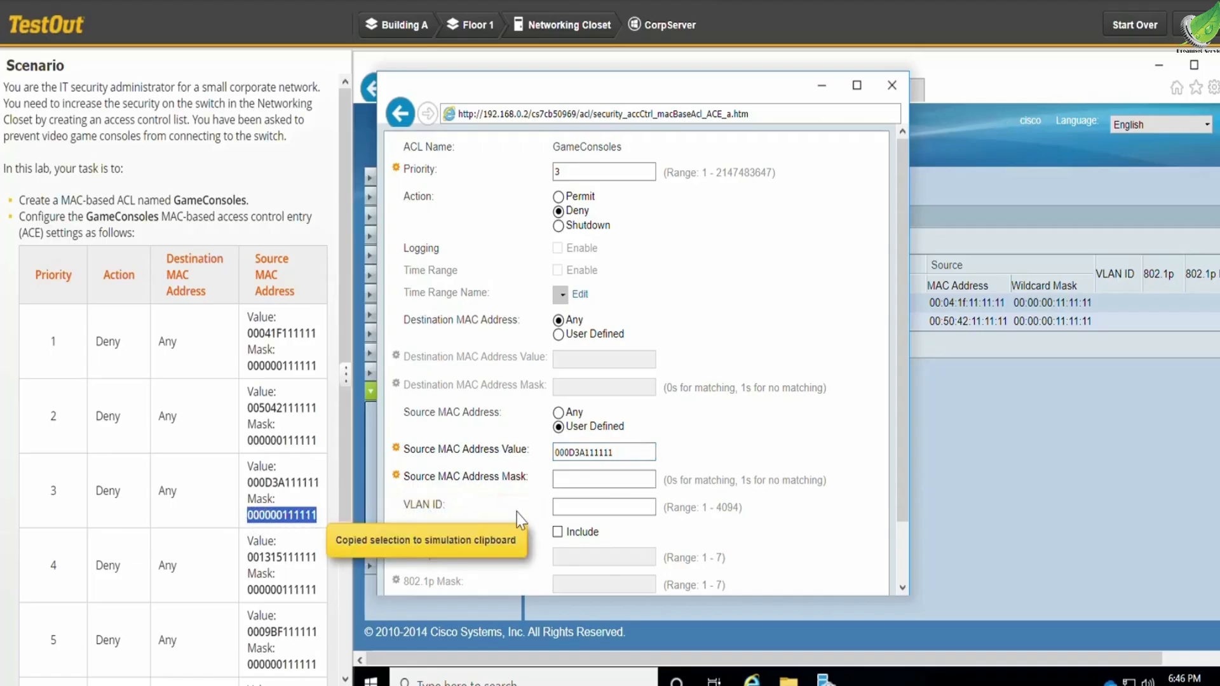
left_click(595, 487)
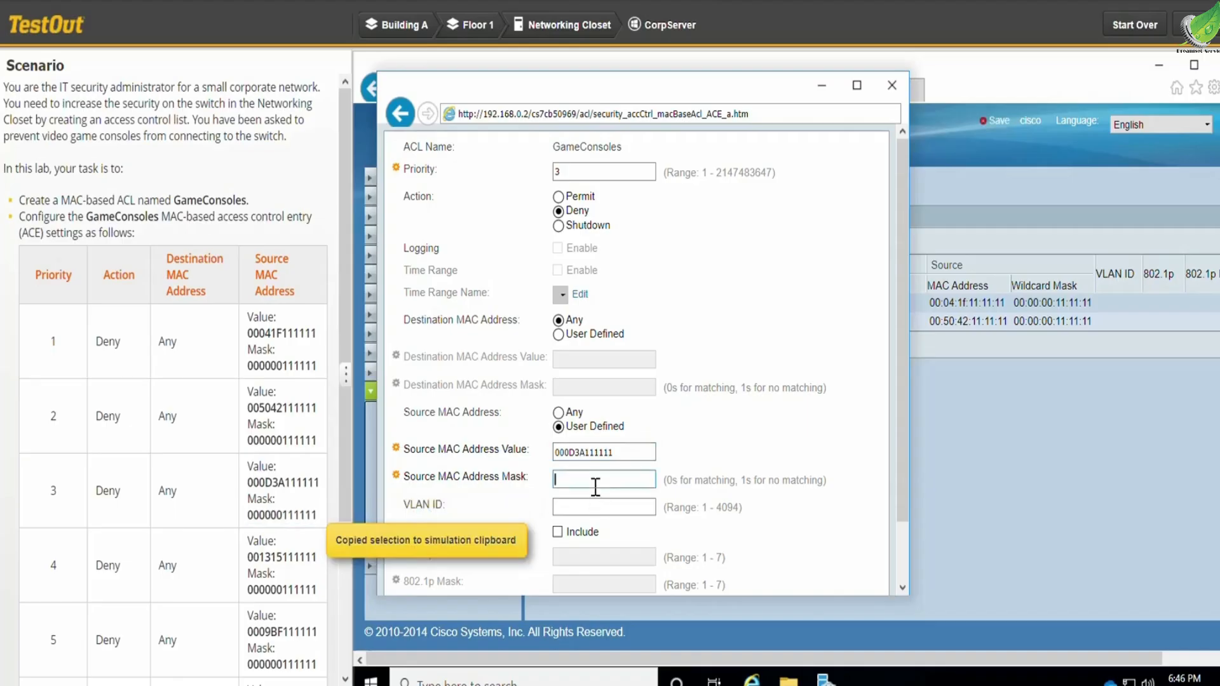
key("ctrl+v")
scroll(746, 449, "down", 2)
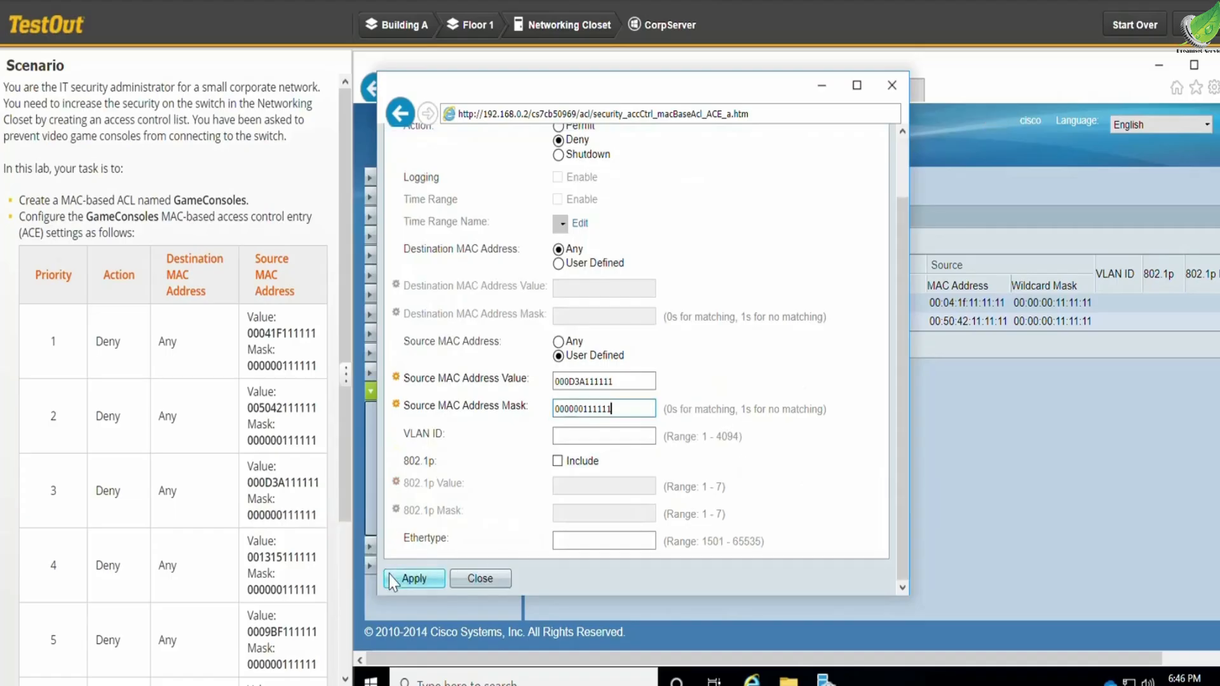
left_click(411, 578)
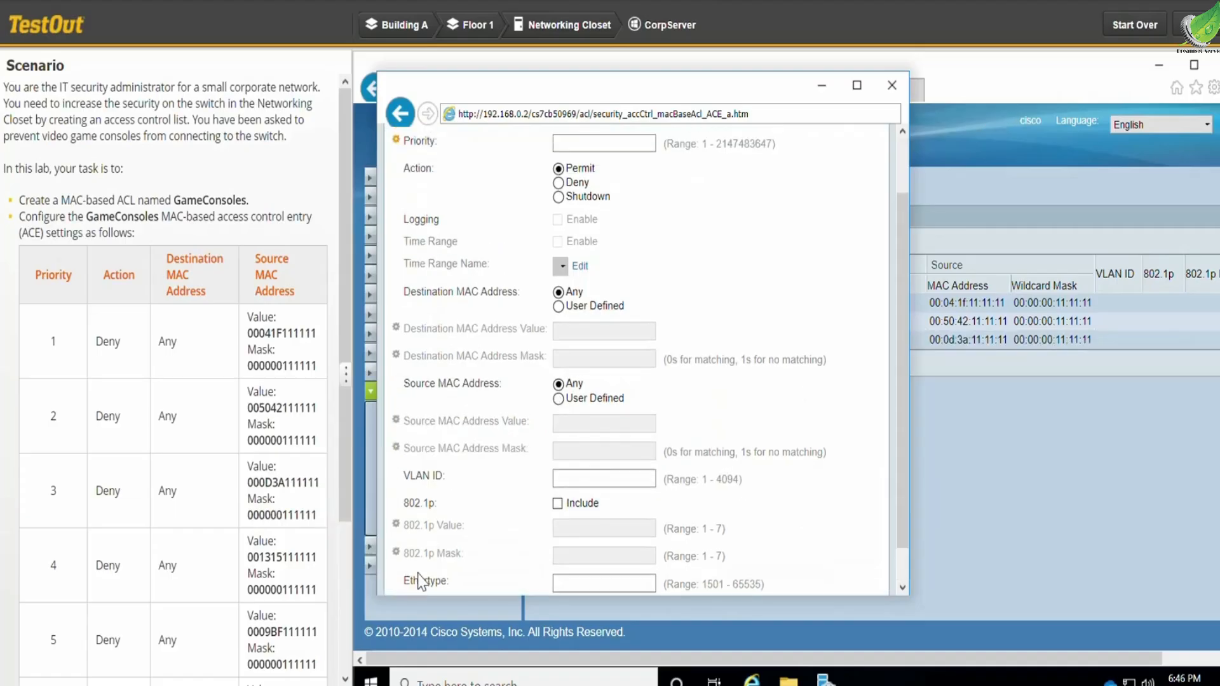
scroll(464, 564, "down", 1)
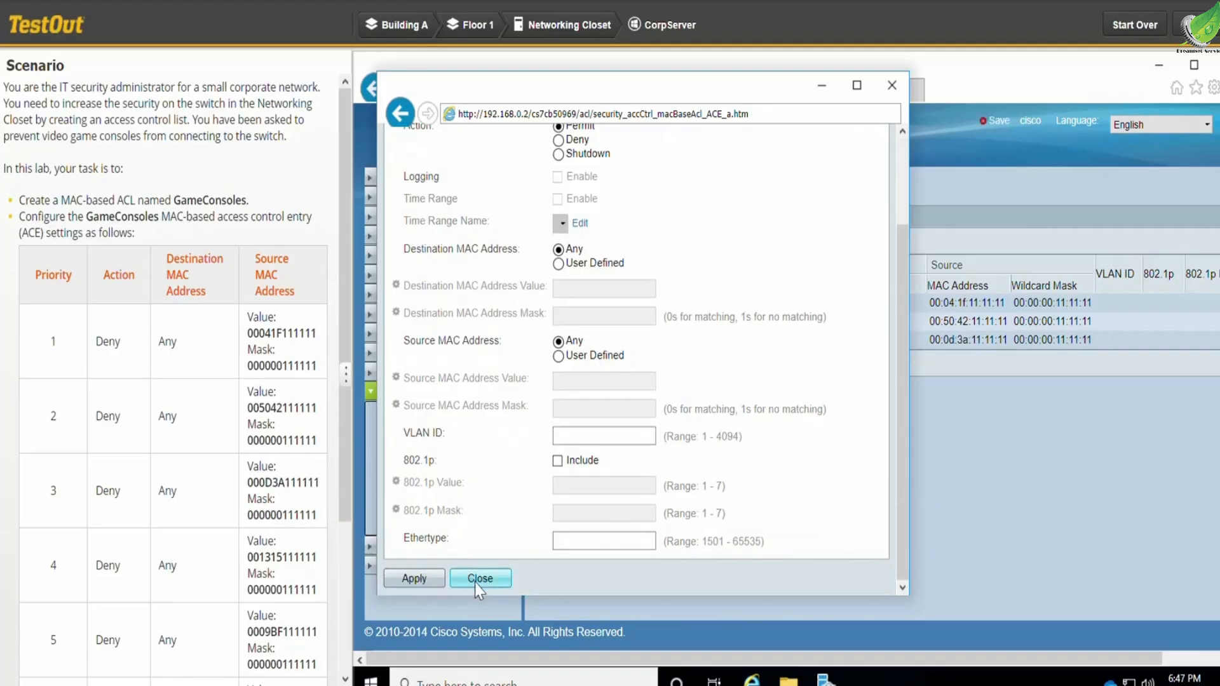
left_click(480, 578)
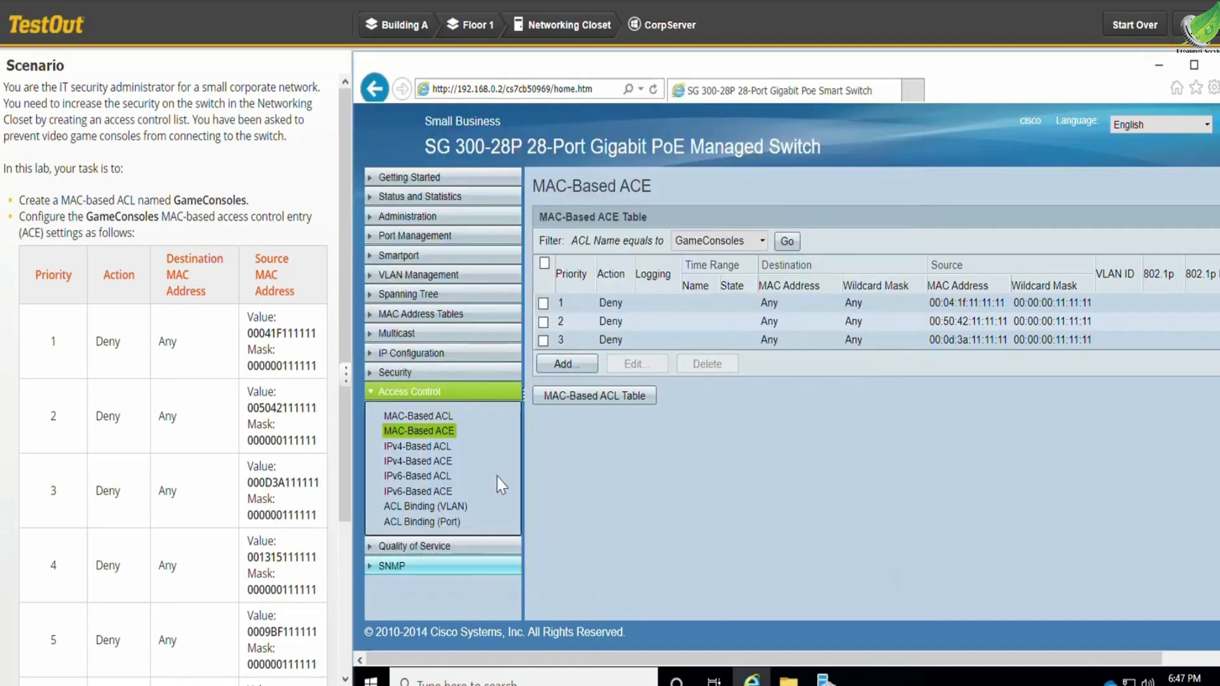
- Start a fourth GameConsoles ACE with priority 4, action Deny and a user-defined source MAC address
left_click(563, 363)
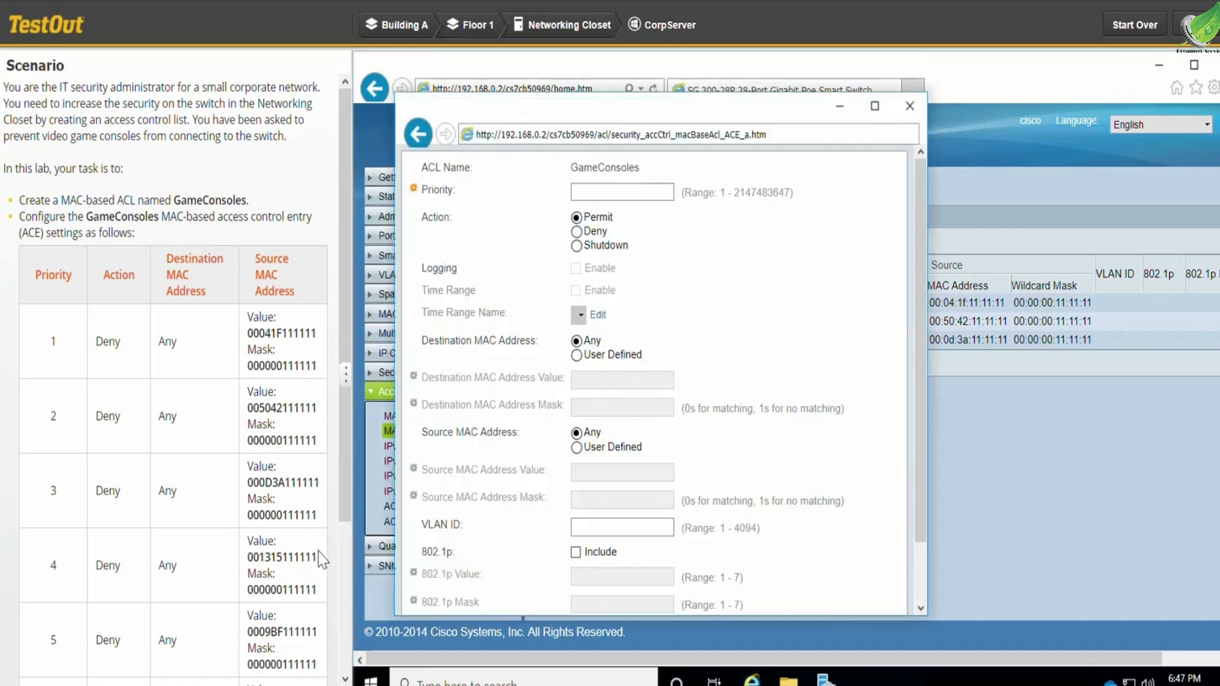
left_click_drag(318, 557, 252, 564)
key("ctrl+c")
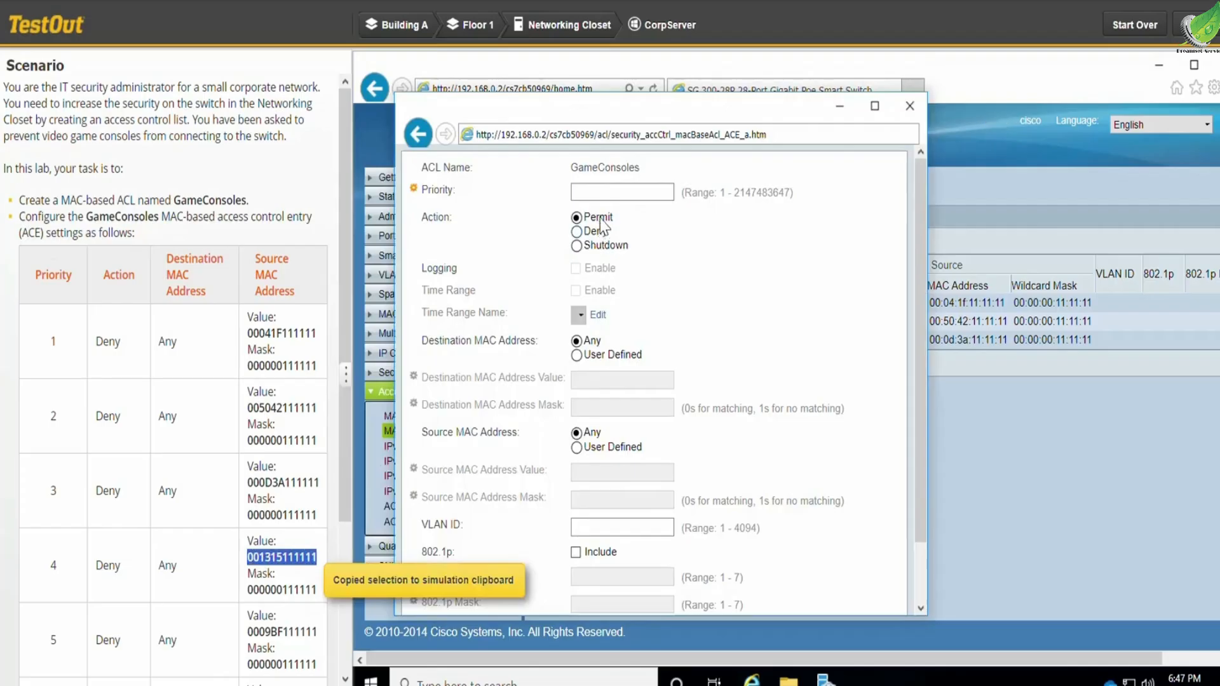
left_click(614, 197)
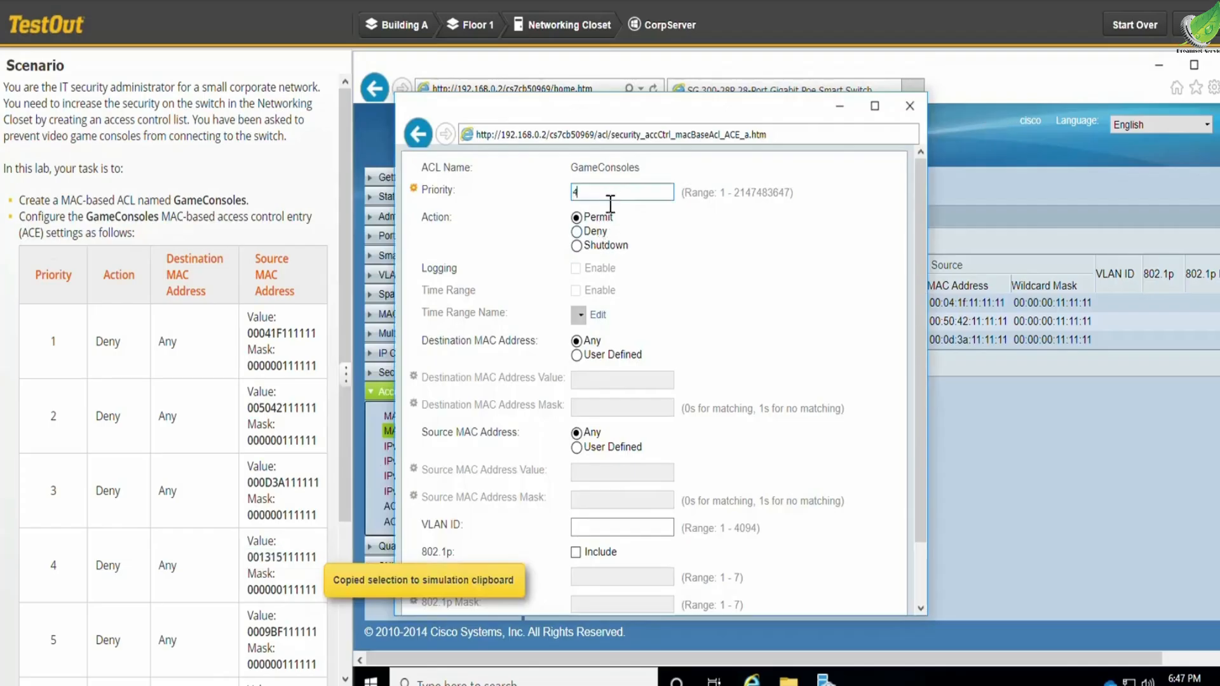
left_click(577, 231)
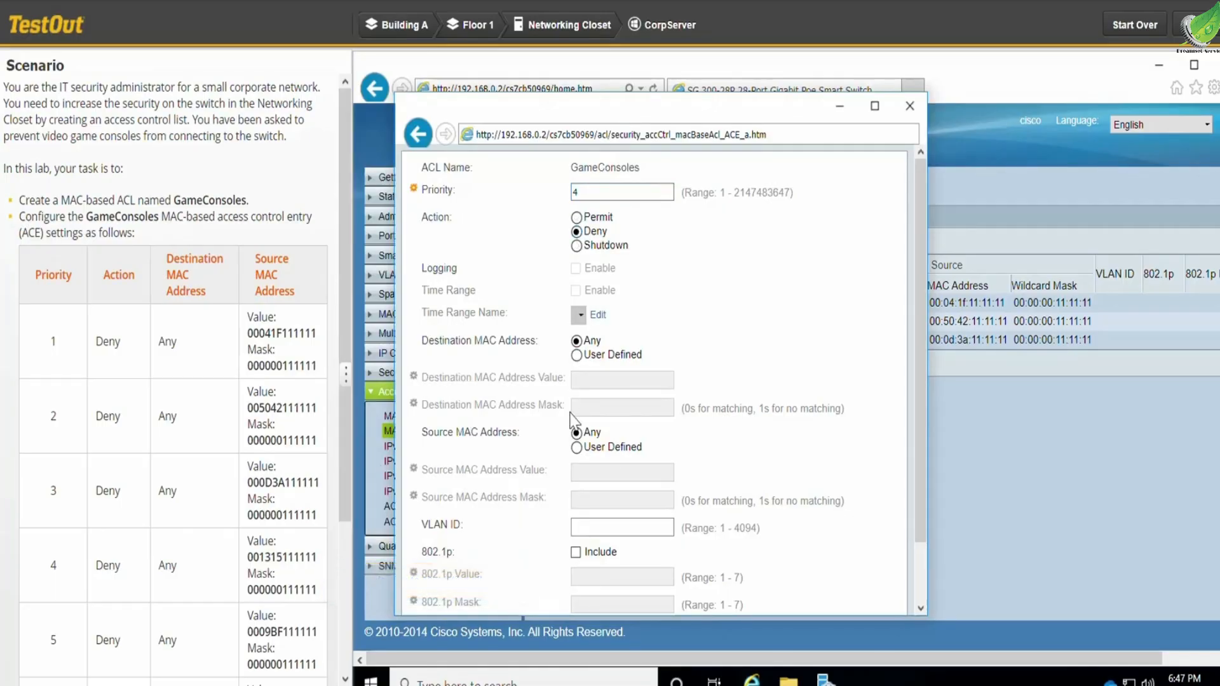
left_click(577, 448)
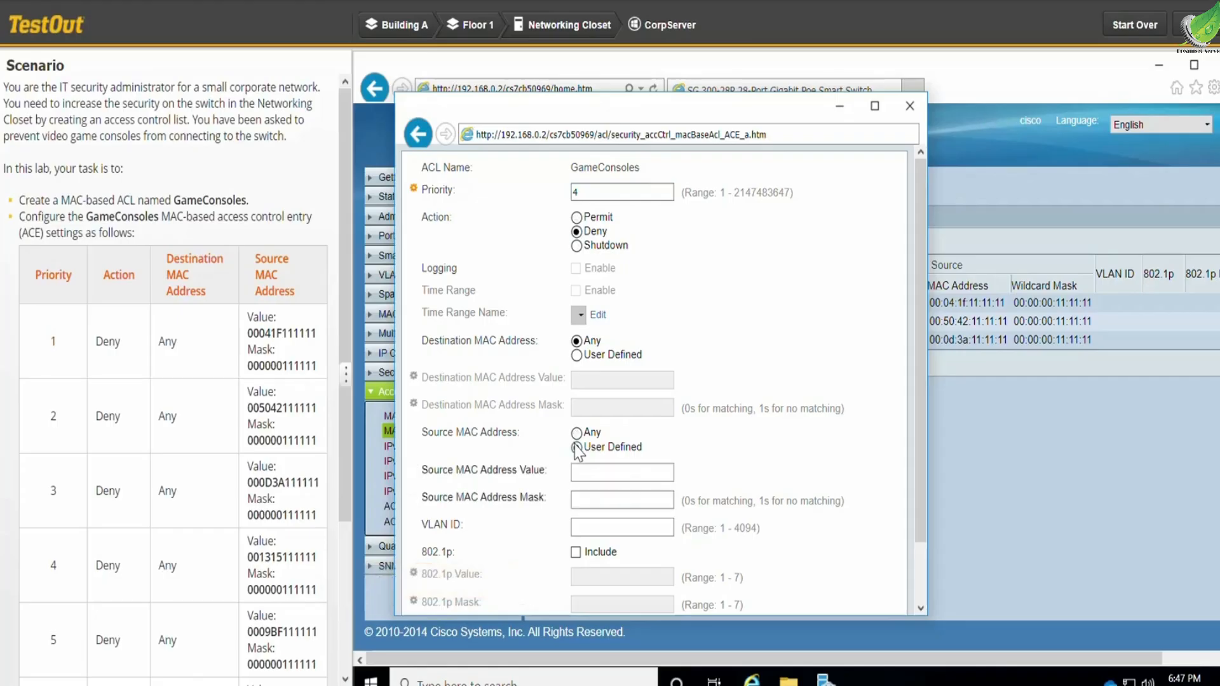
left_click(587, 470)
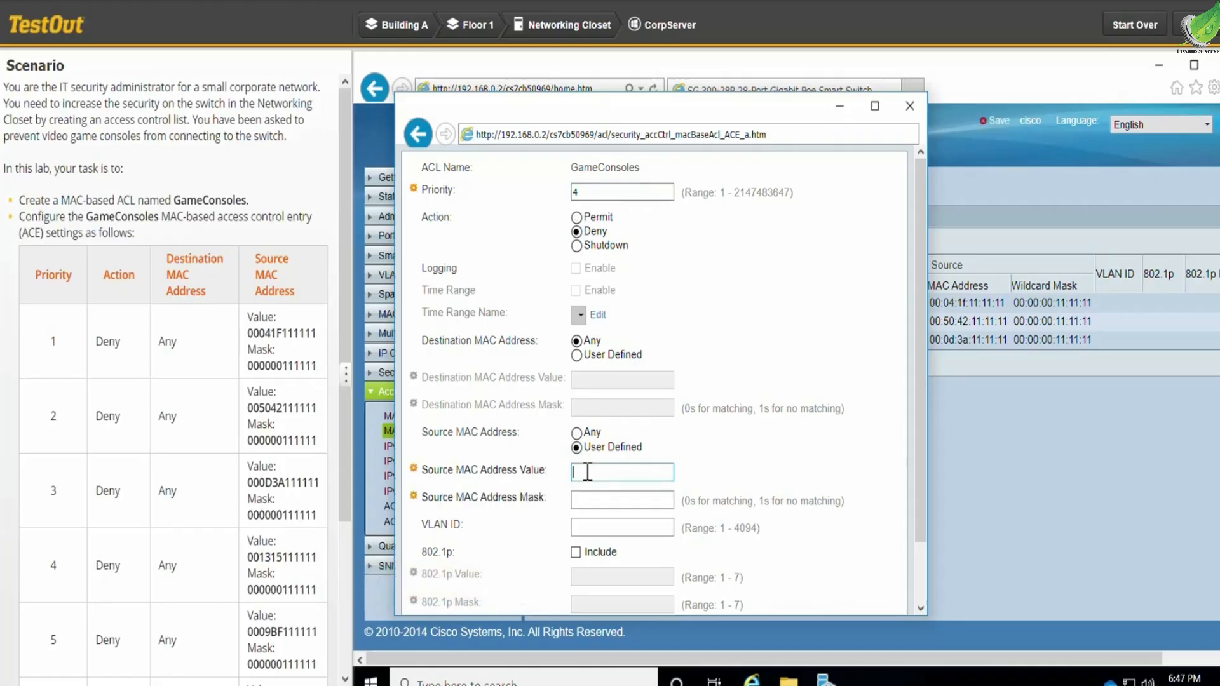
key("ctrl+v")
left_click_drag(317, 590, 246, 593)
key("ctrl+c")
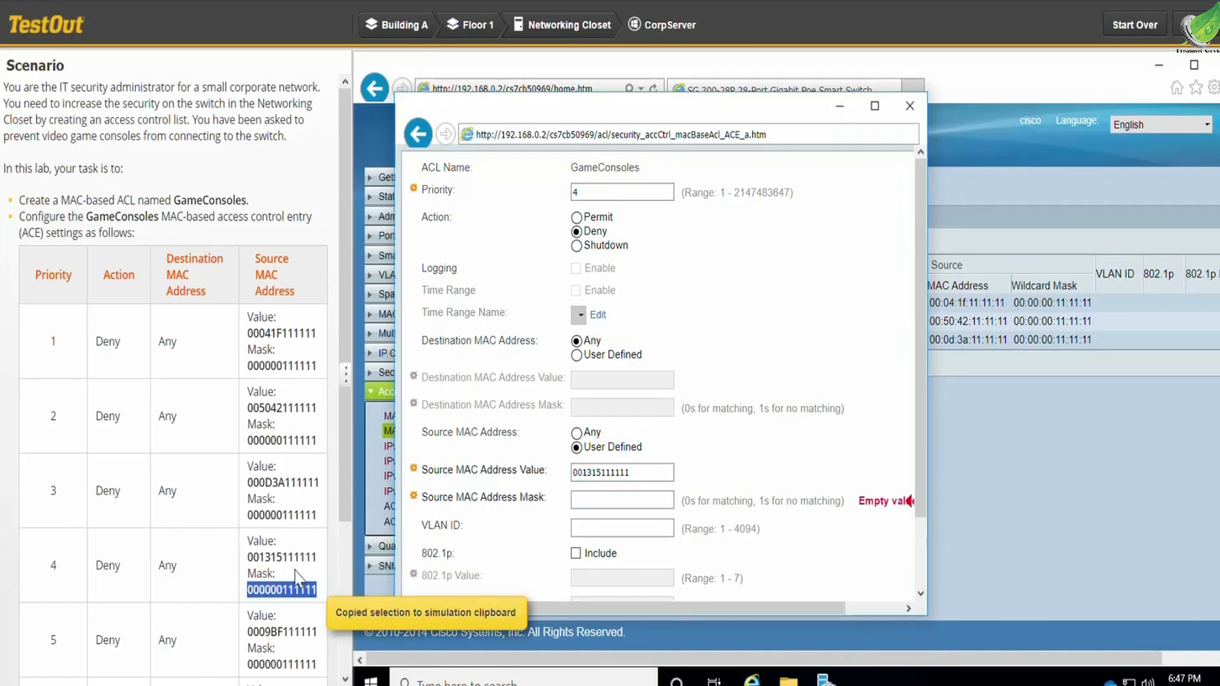
left_click(583, 501)
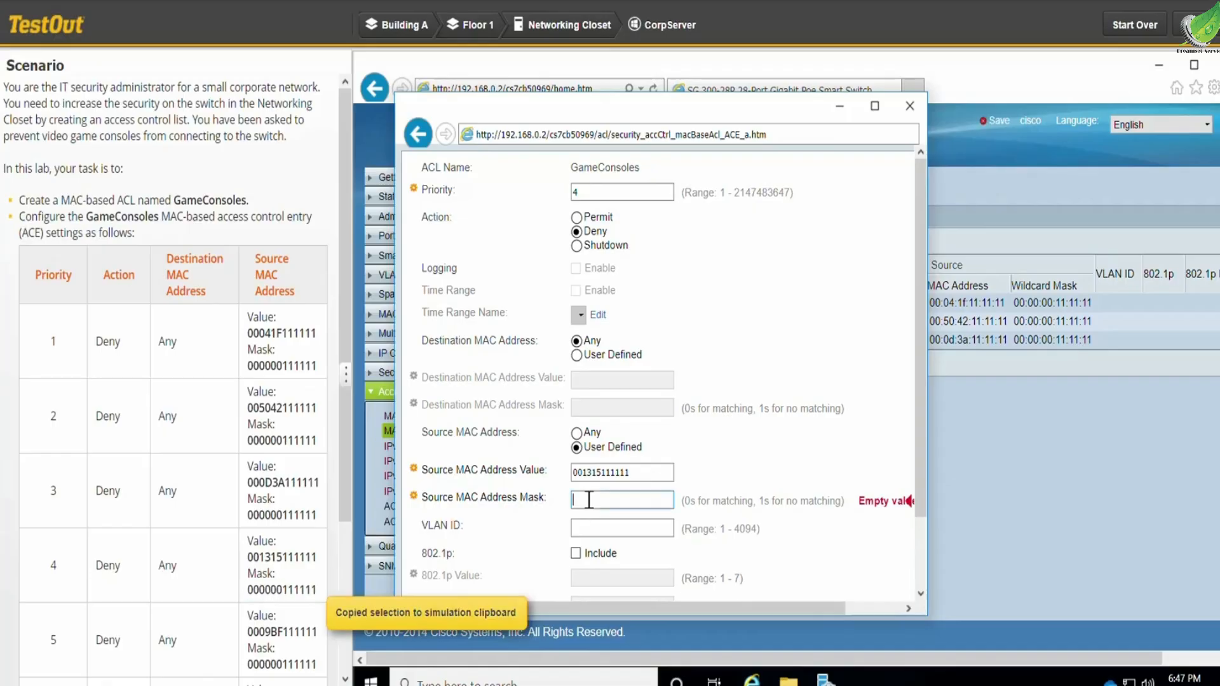
key("ctrl+v")
scroll(716, 470, "down", 2)
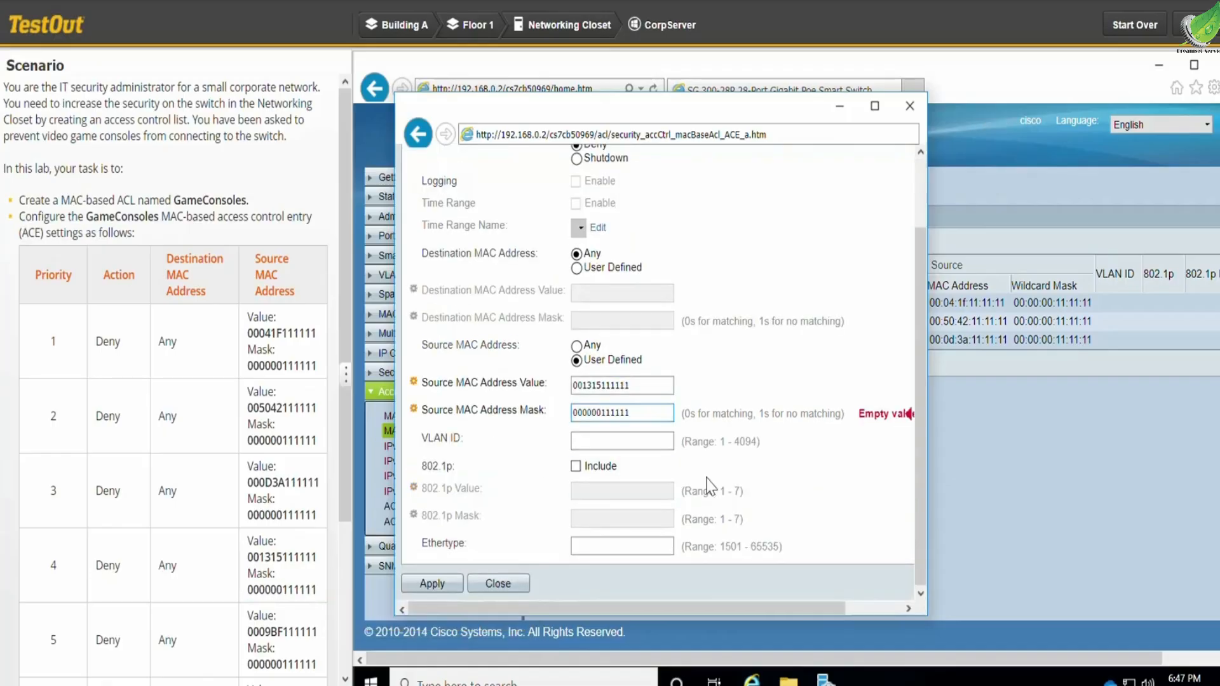
left_click(436, 588)
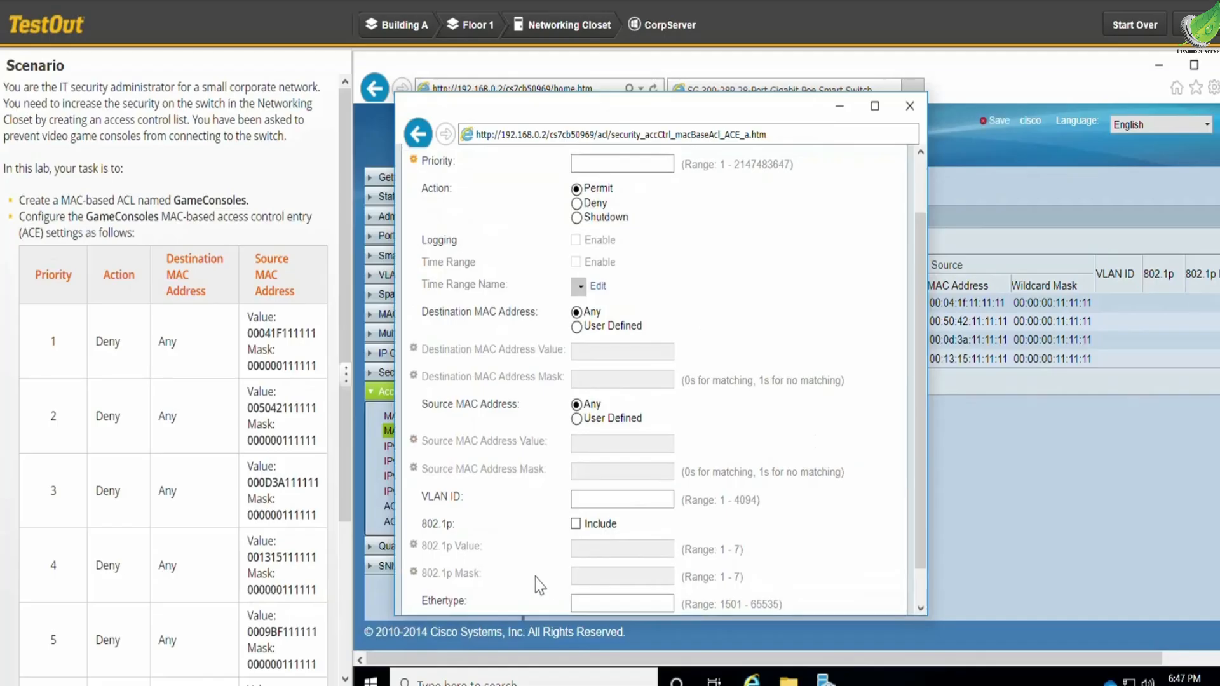
scroll(537, 580, "down", 1)
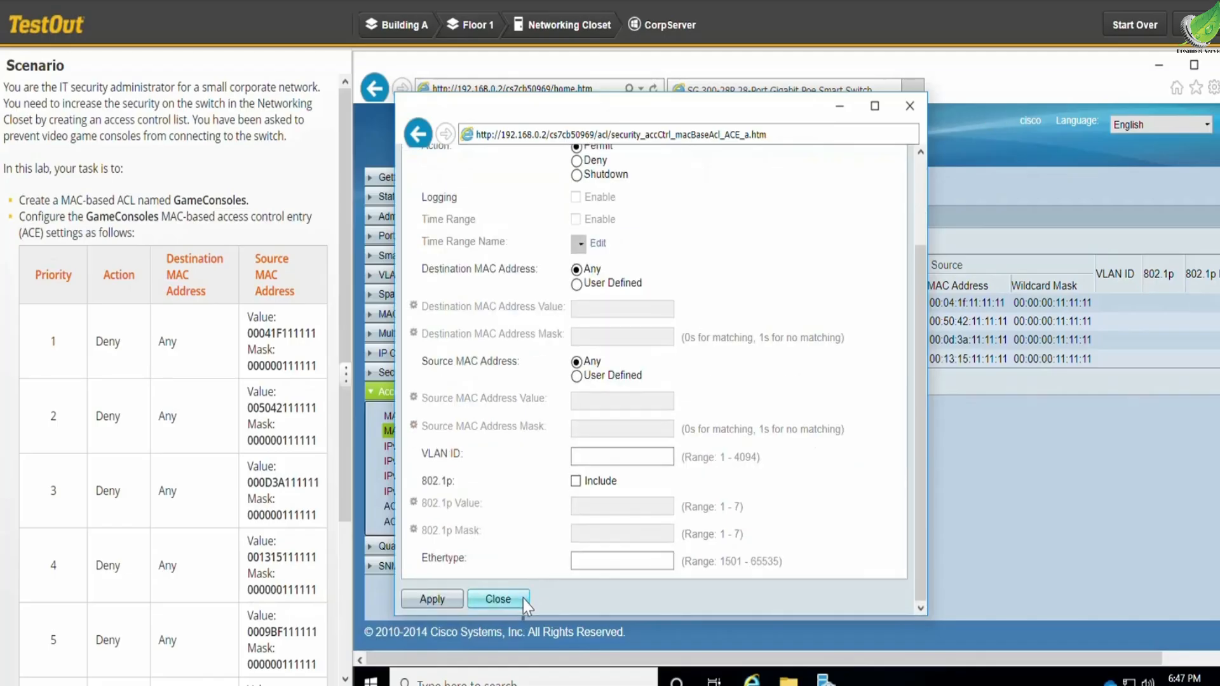
left_click(522, 600)
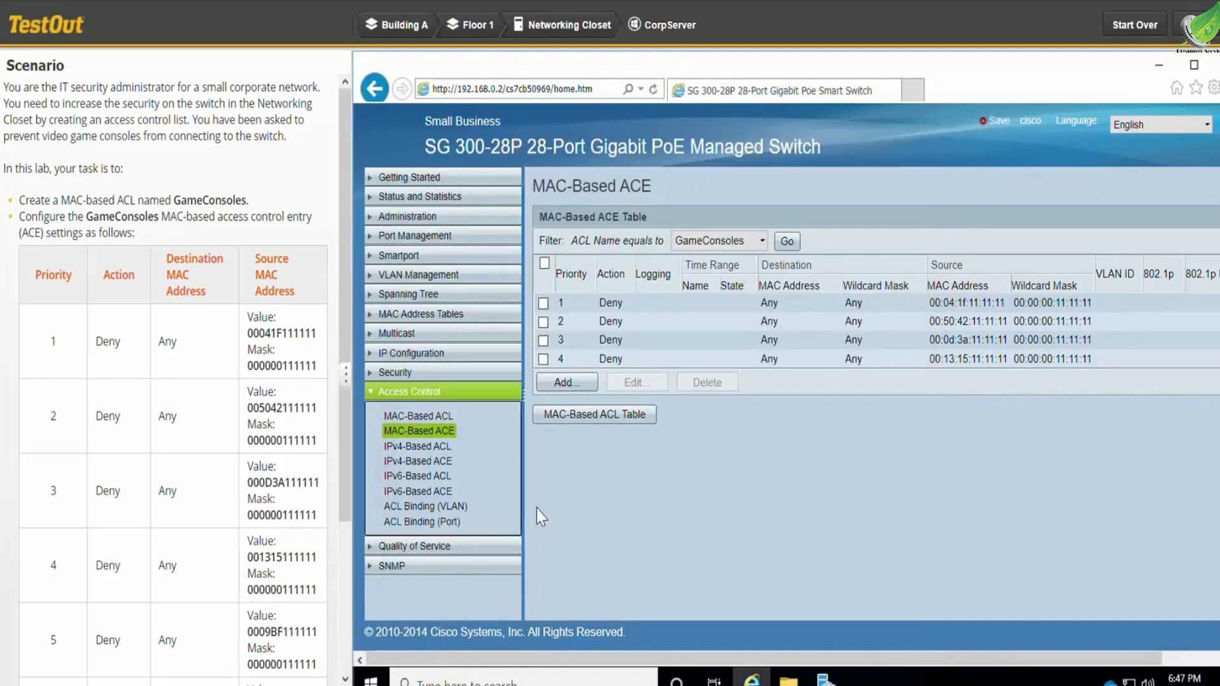
- Start a fifth GameConsoles ACE with priority 5, action Deny and a user-defined source MAC address
left_click(577, 383)
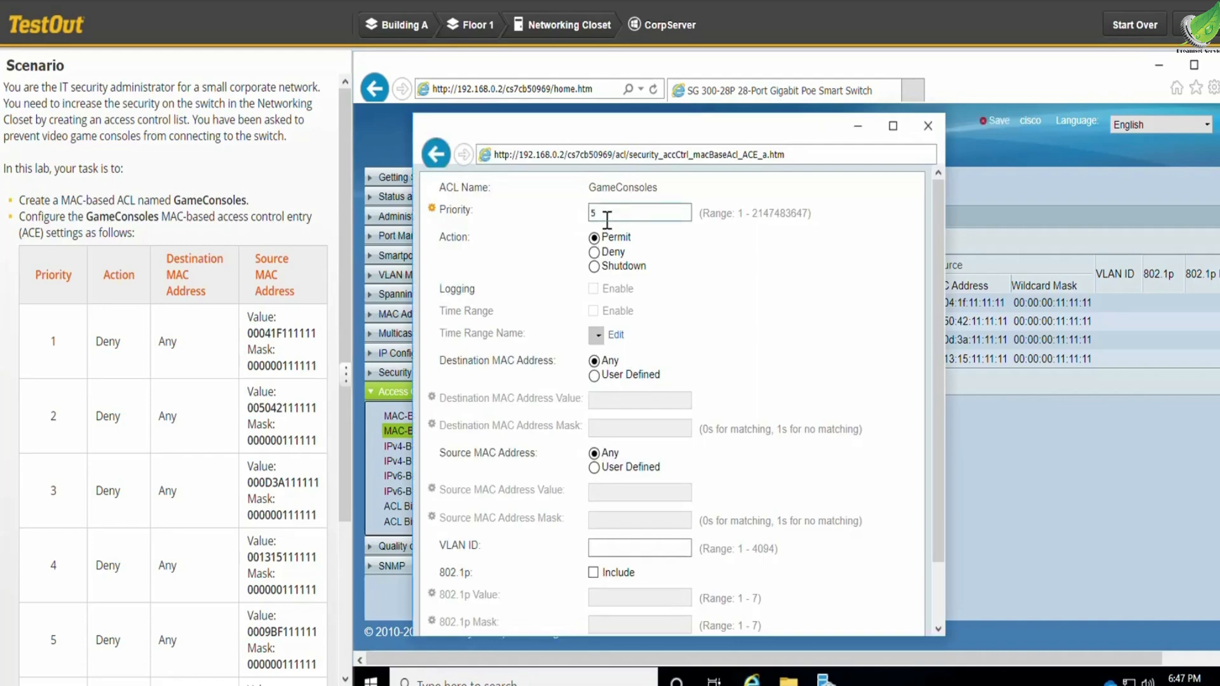
left_click(595, 253)
left_click(595, 468)
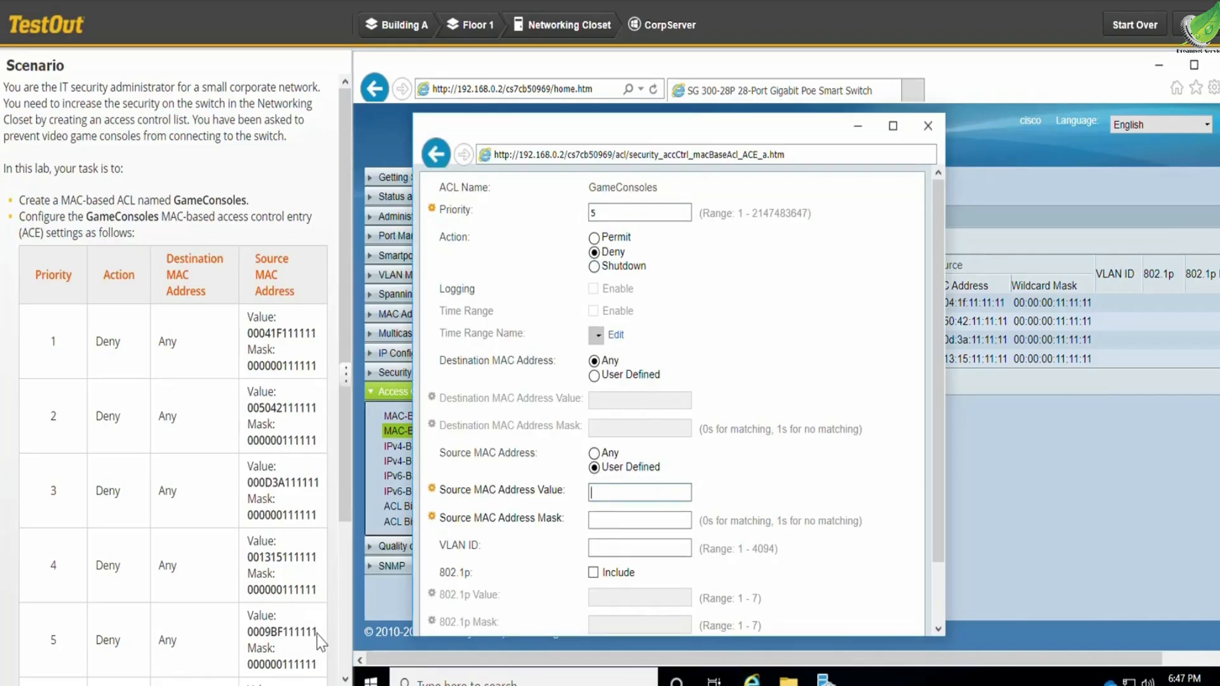
left_click_drag(316, 633, 246, 638)
key("ctrl+c")
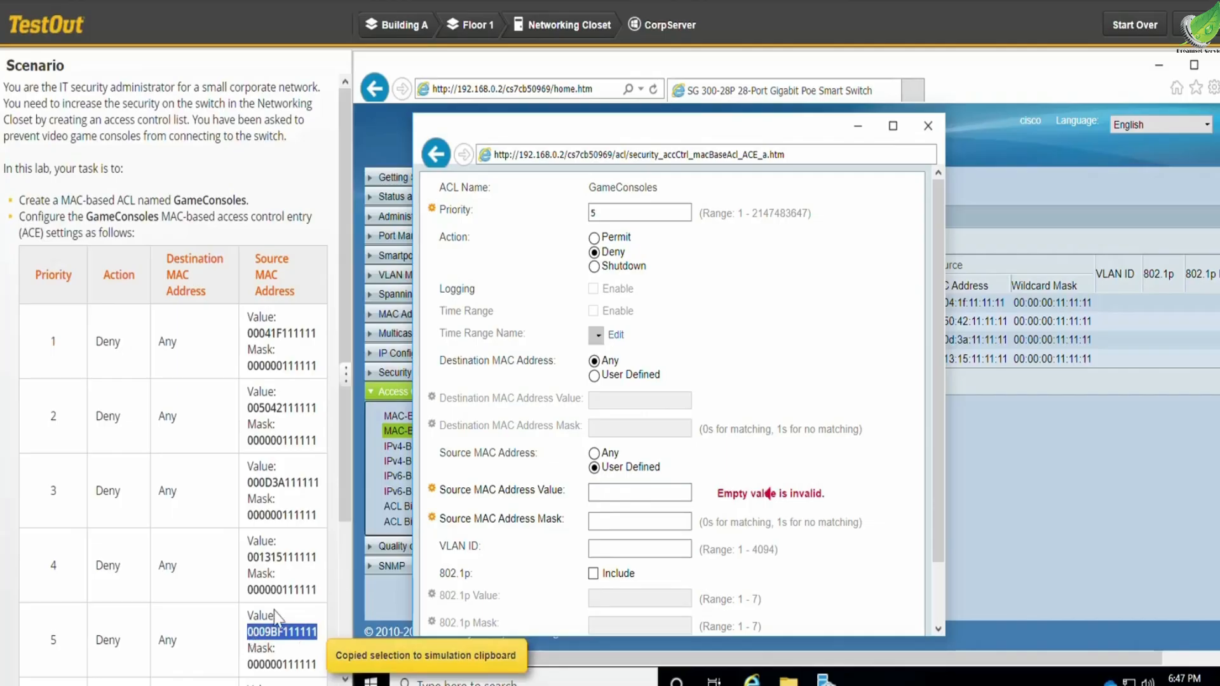
left_click(631, 495)
key("ctrl+v")
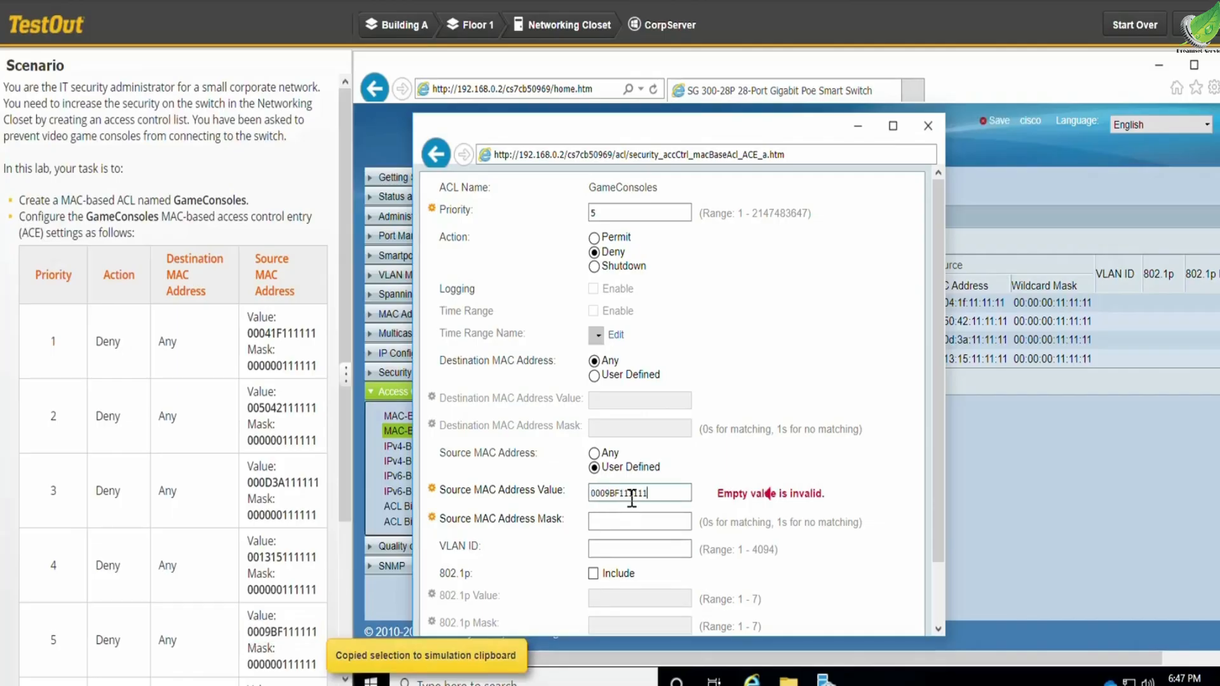
left_click(629, 521)
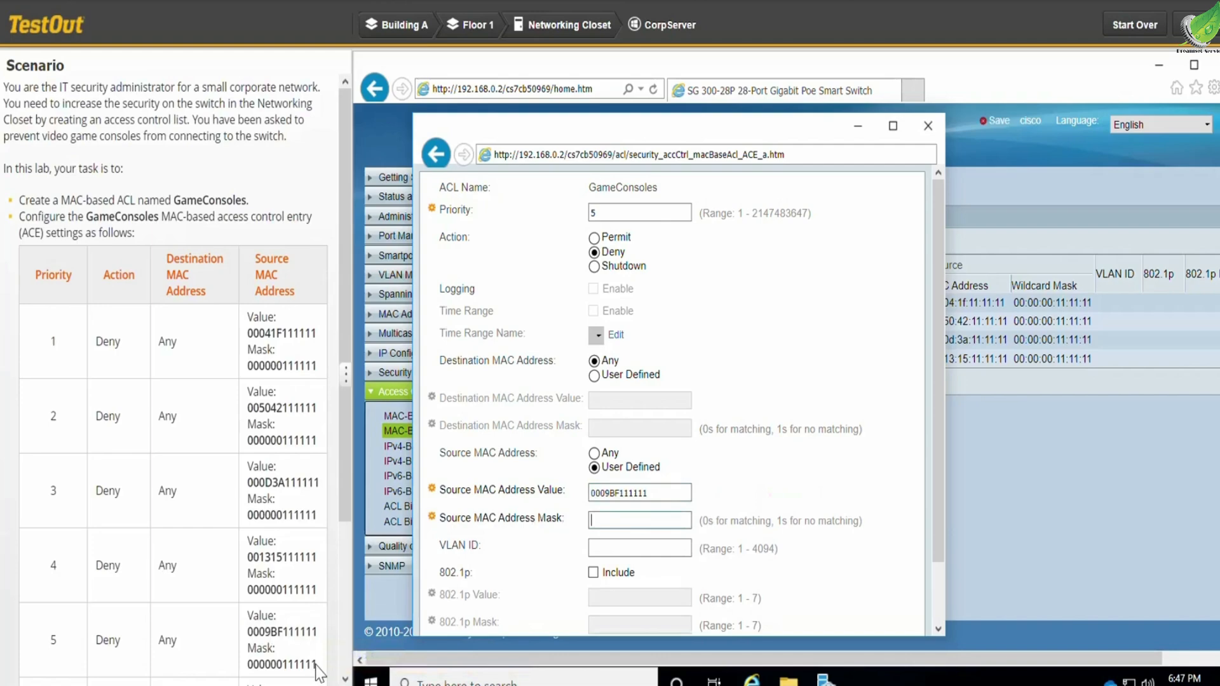
left_click_drag(316, 665, 248, 666)
key("ctrl+c")
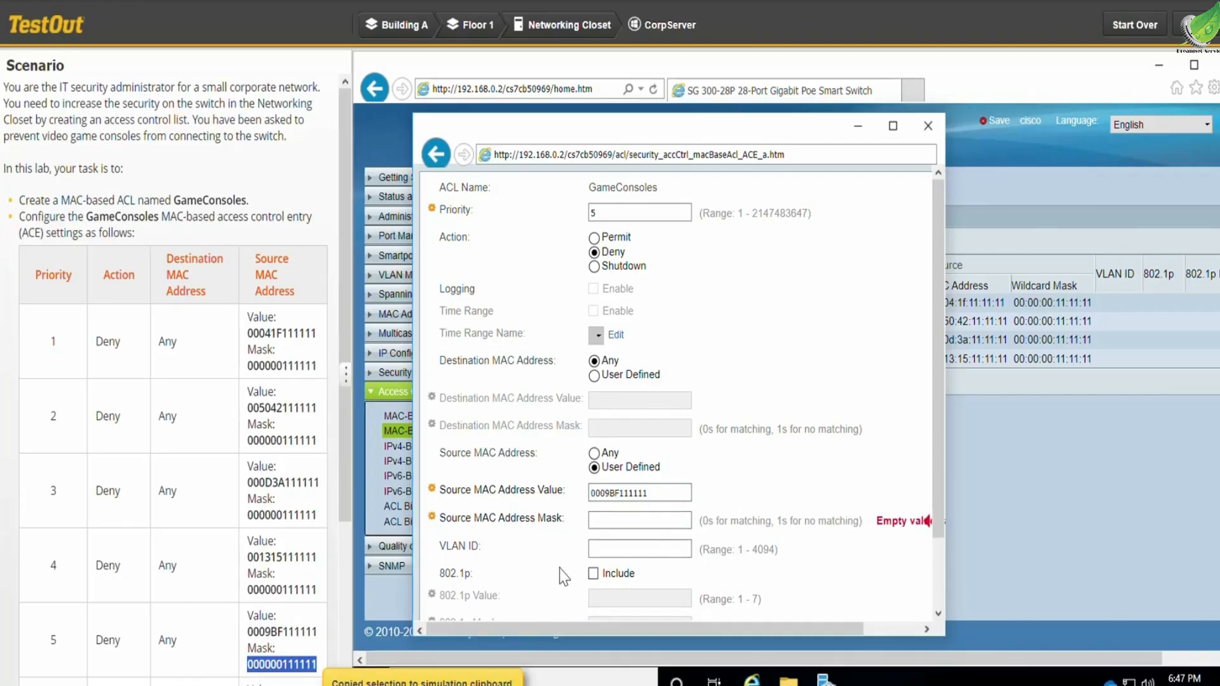
left_click(637, 523)
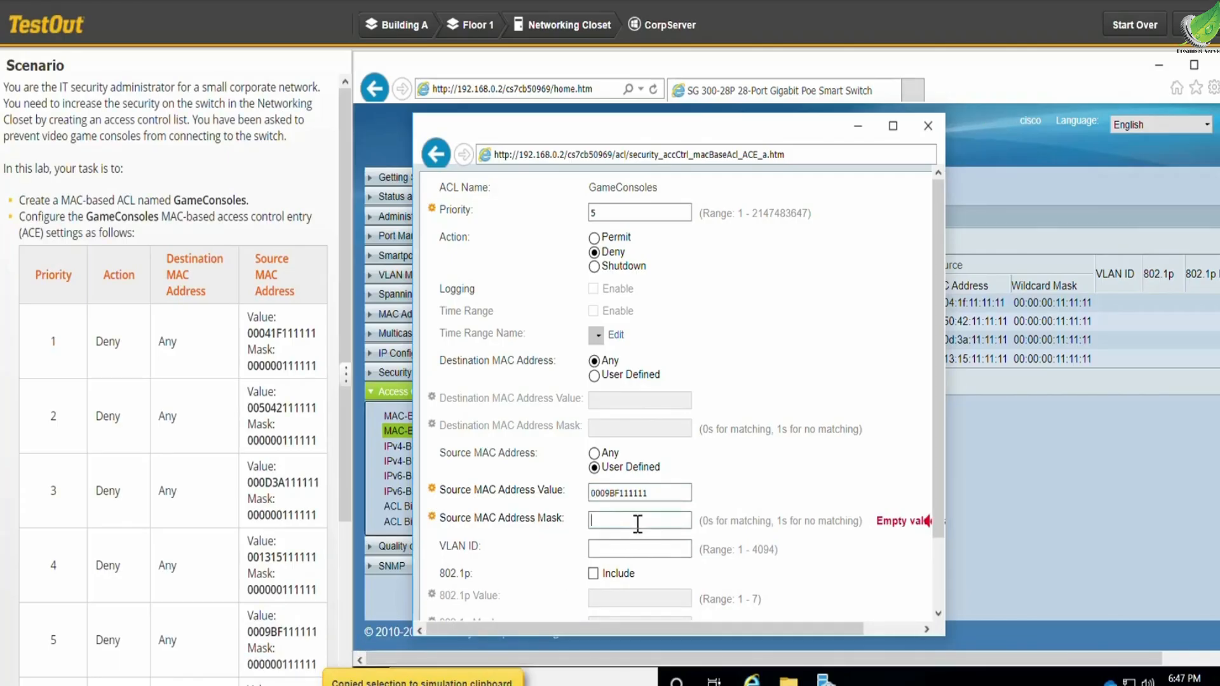
key("ctrl+v")
scroll(768, 491, "down", 2)
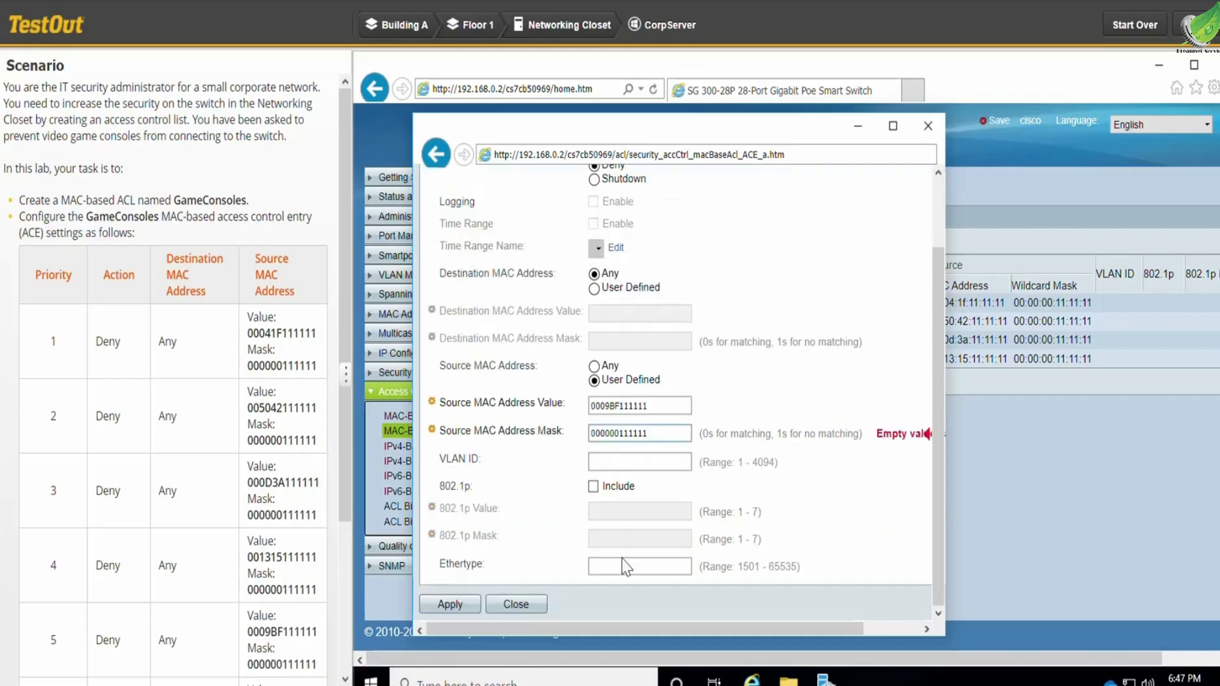
left_click(450, 605)
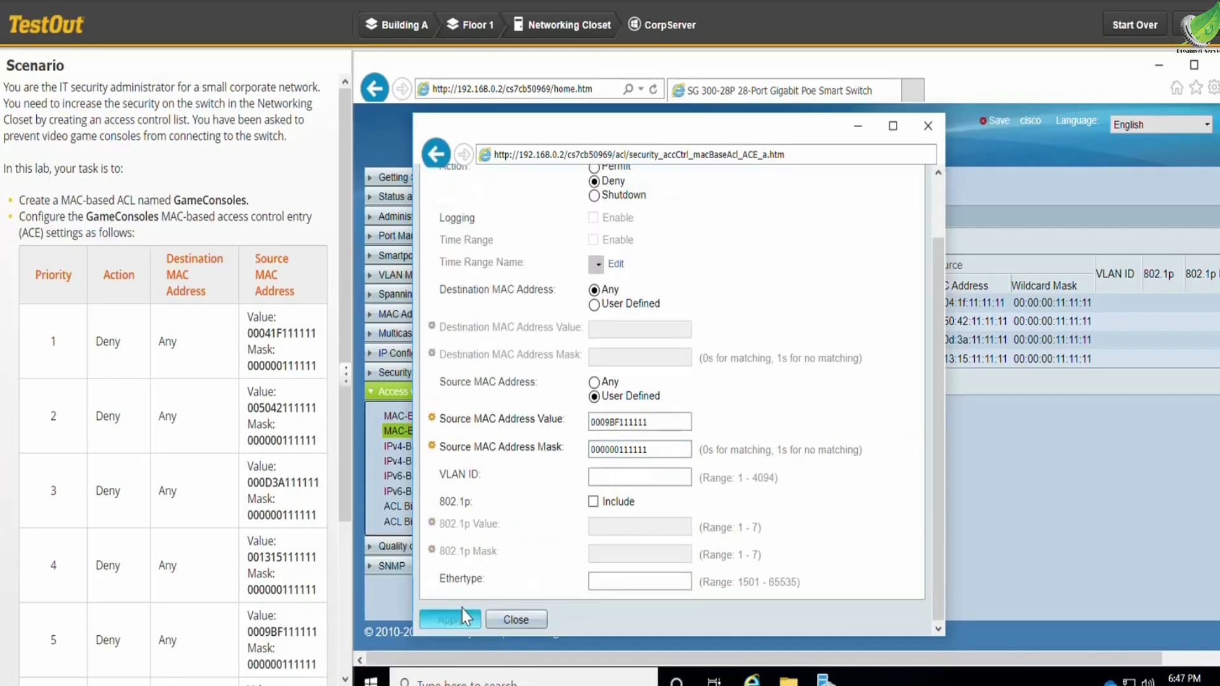
scroll(573, 546, "down", 1)
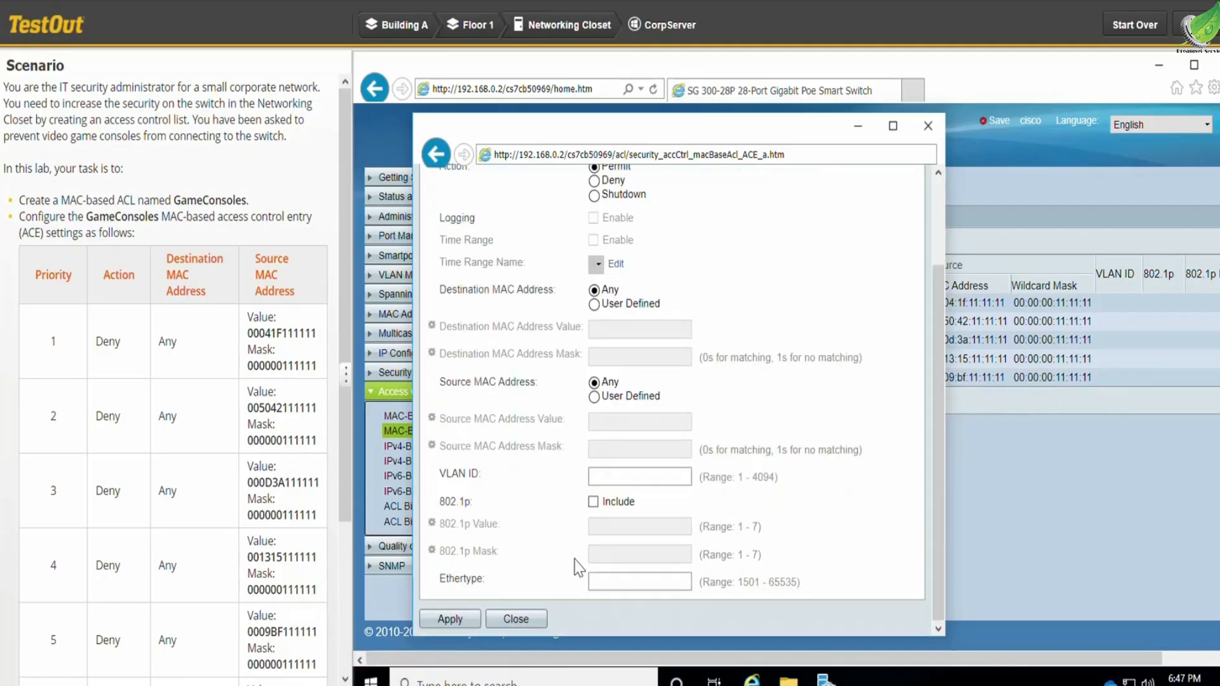
left_click(536, 615)
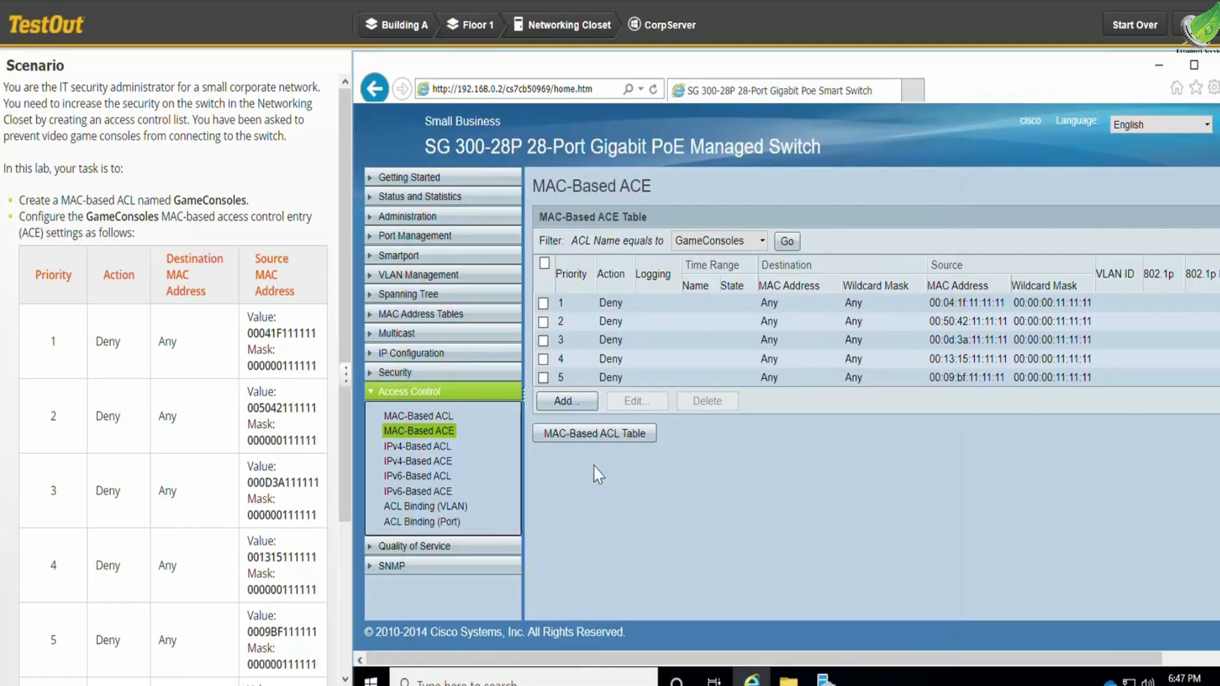
- Start a sixth GameConsoles ACE with priority 6, action Deny and a user-defined source MAC address
left_click(582, 401)
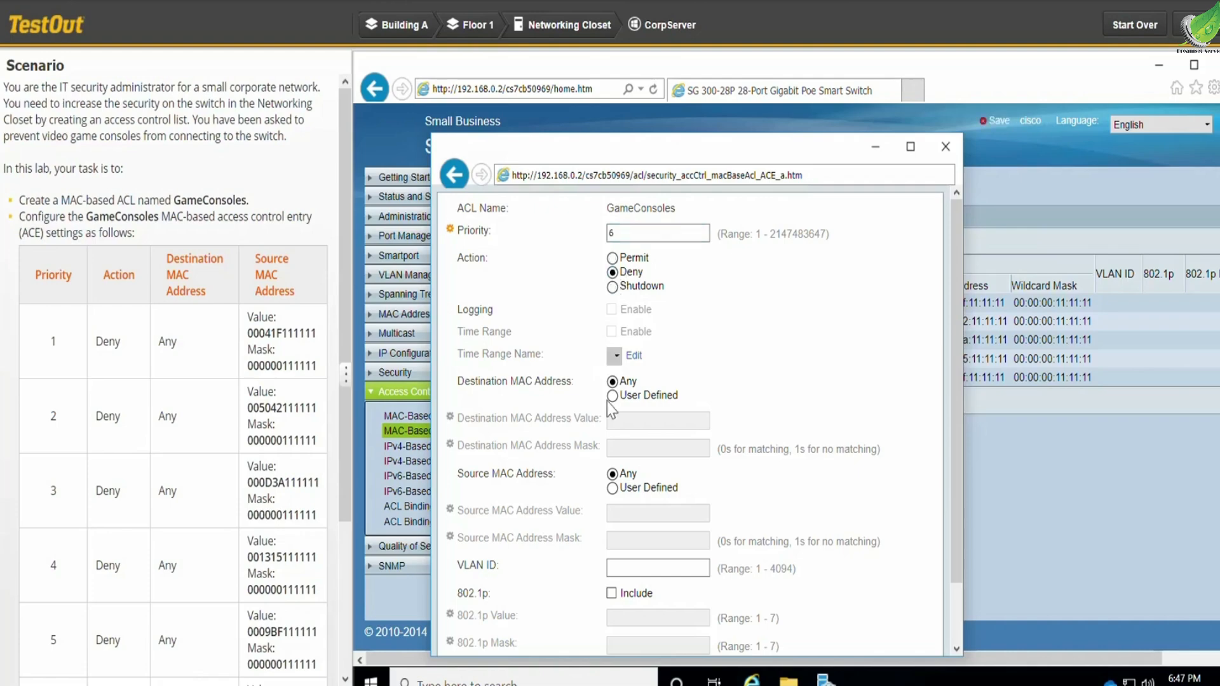
left_click(613, 489)
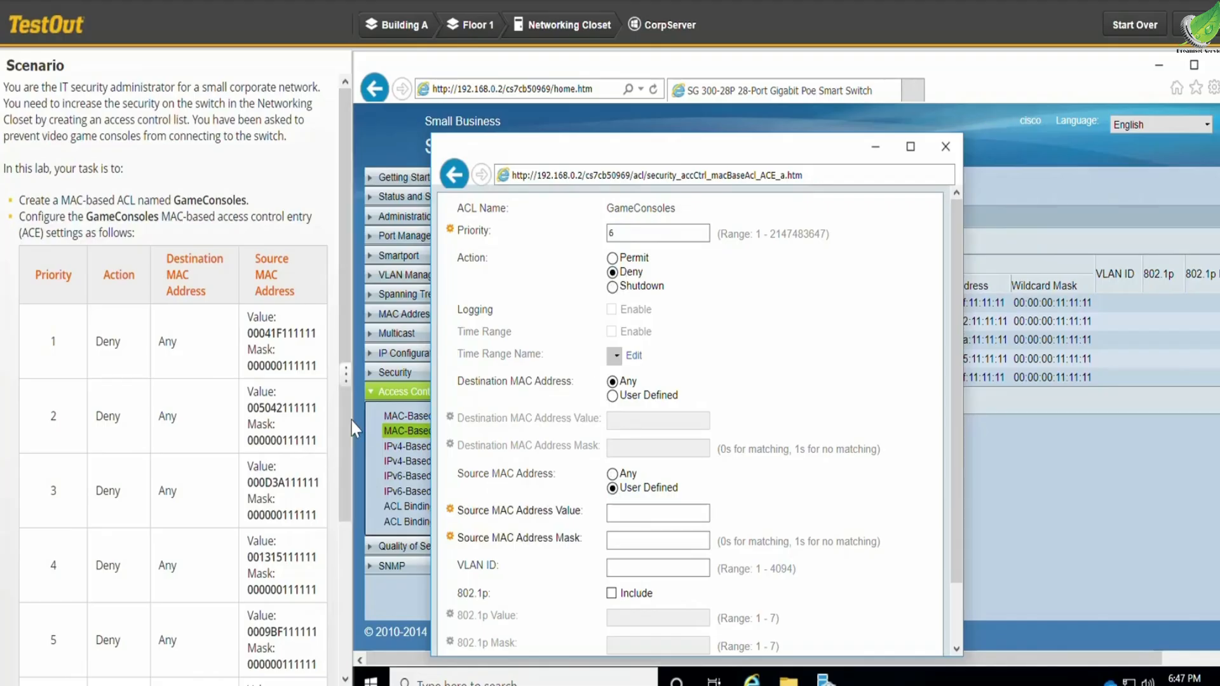
left_click_drag(343, 424, 337, 577)
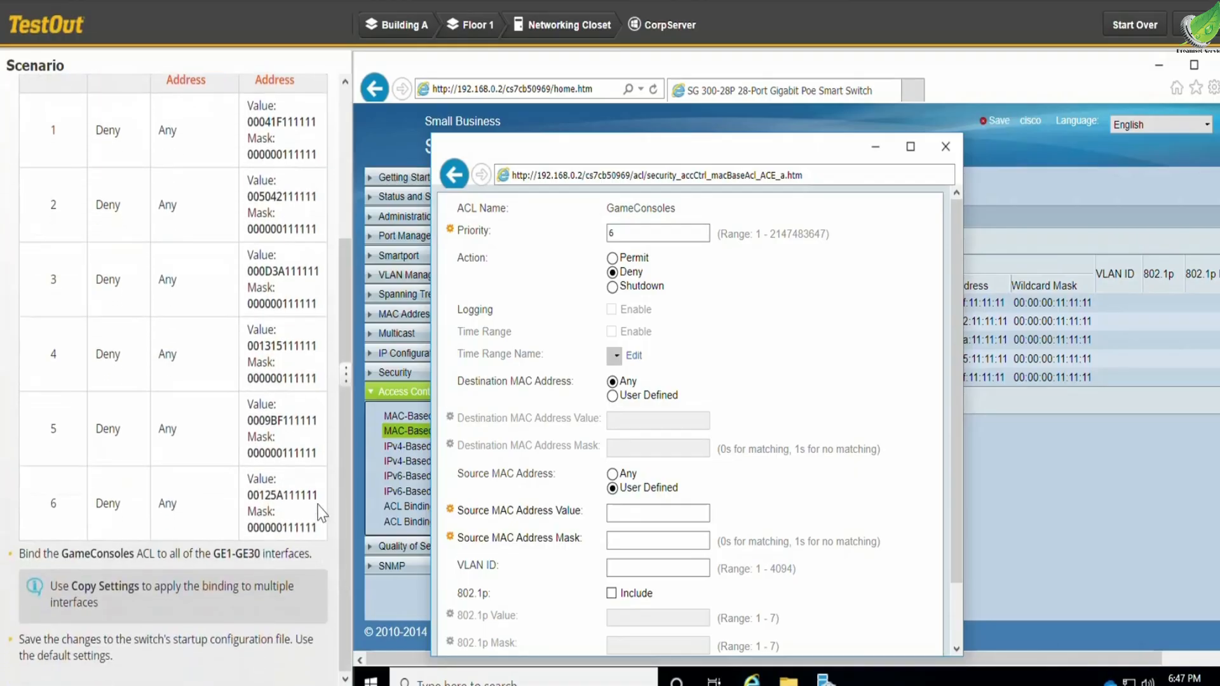
left_click_drag(319, 497, 251, 506)
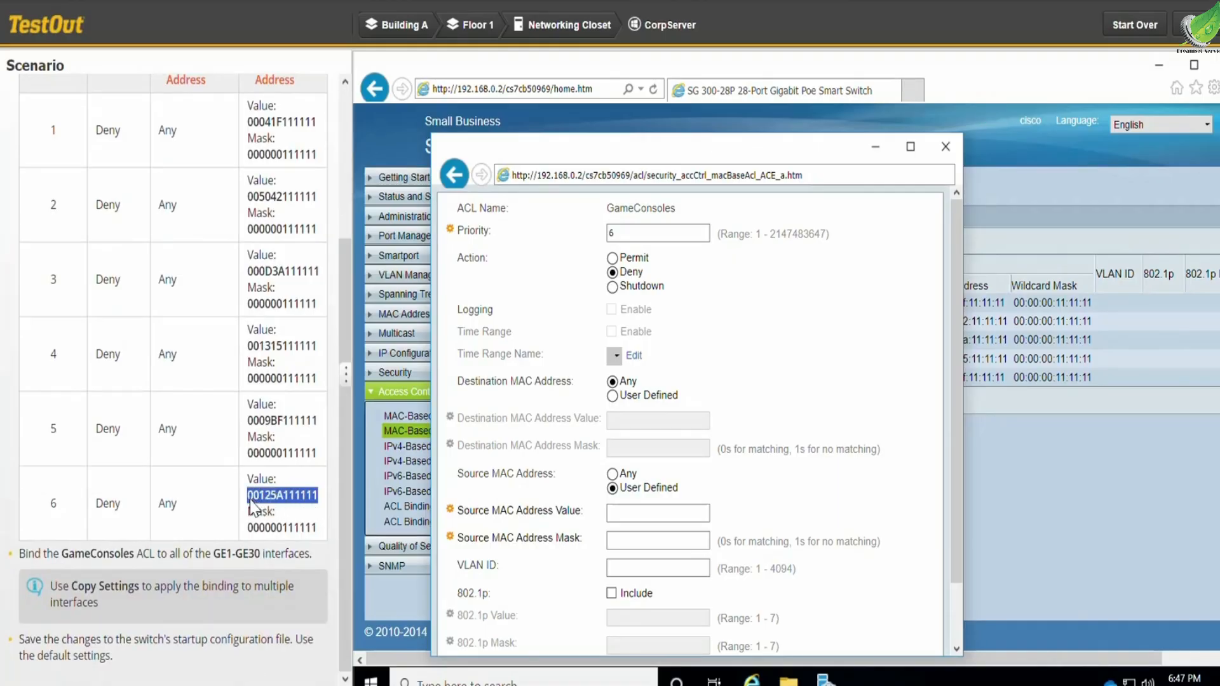
key("ctrl+c")
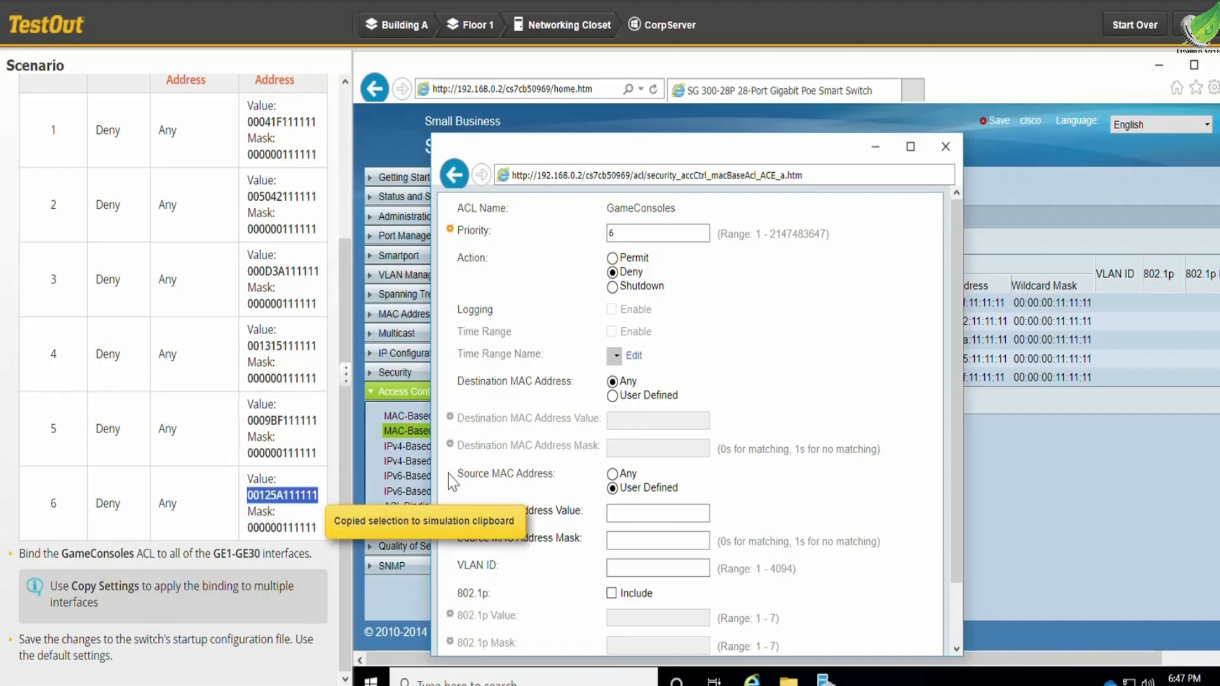
left_click(624, 511)
key("ctrl+v")
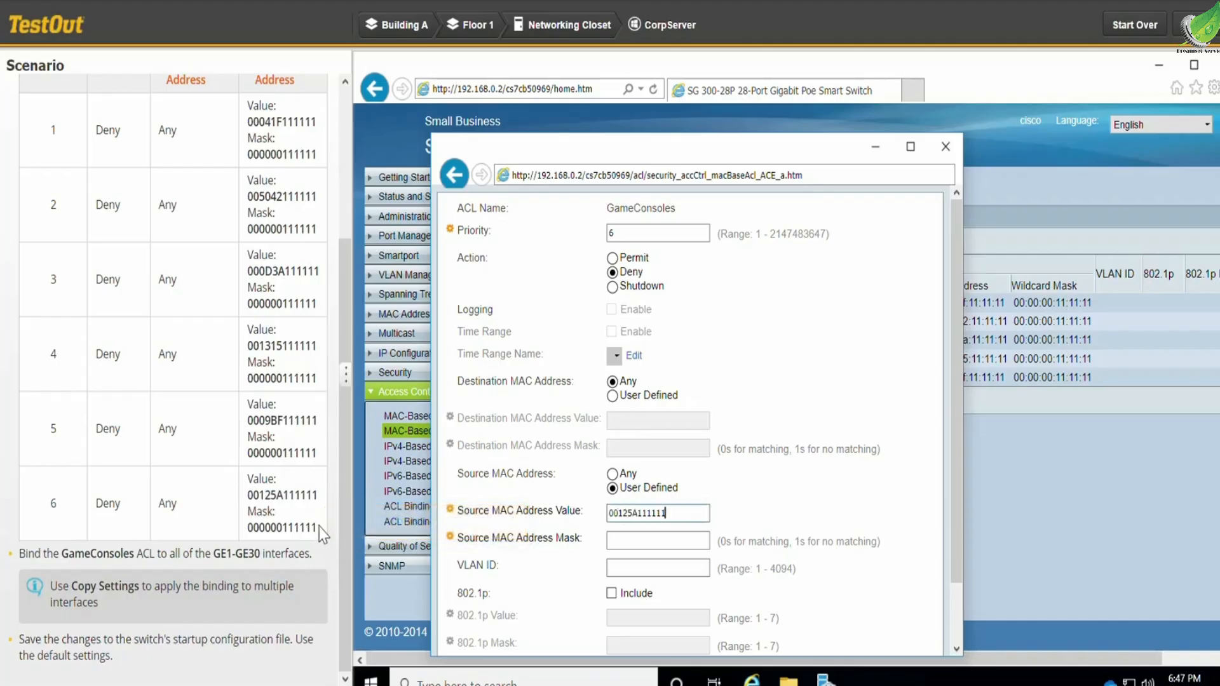
left_click_drag(319, 529, 248, 532)
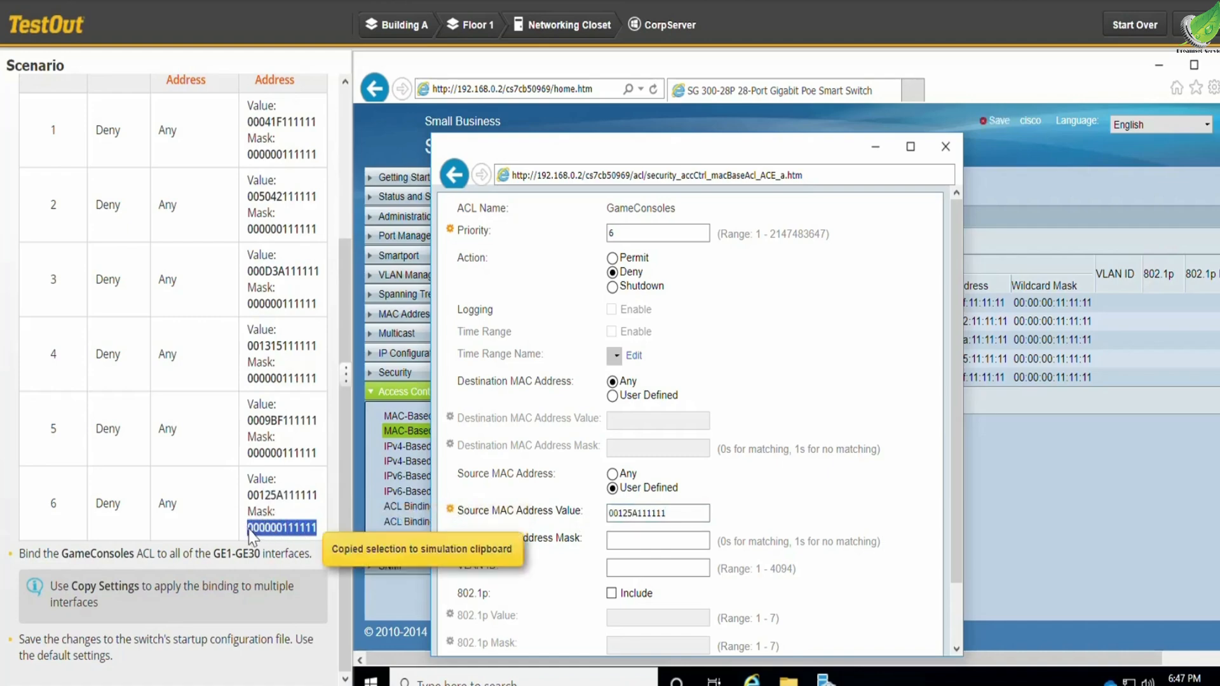
left_click(627, 537)
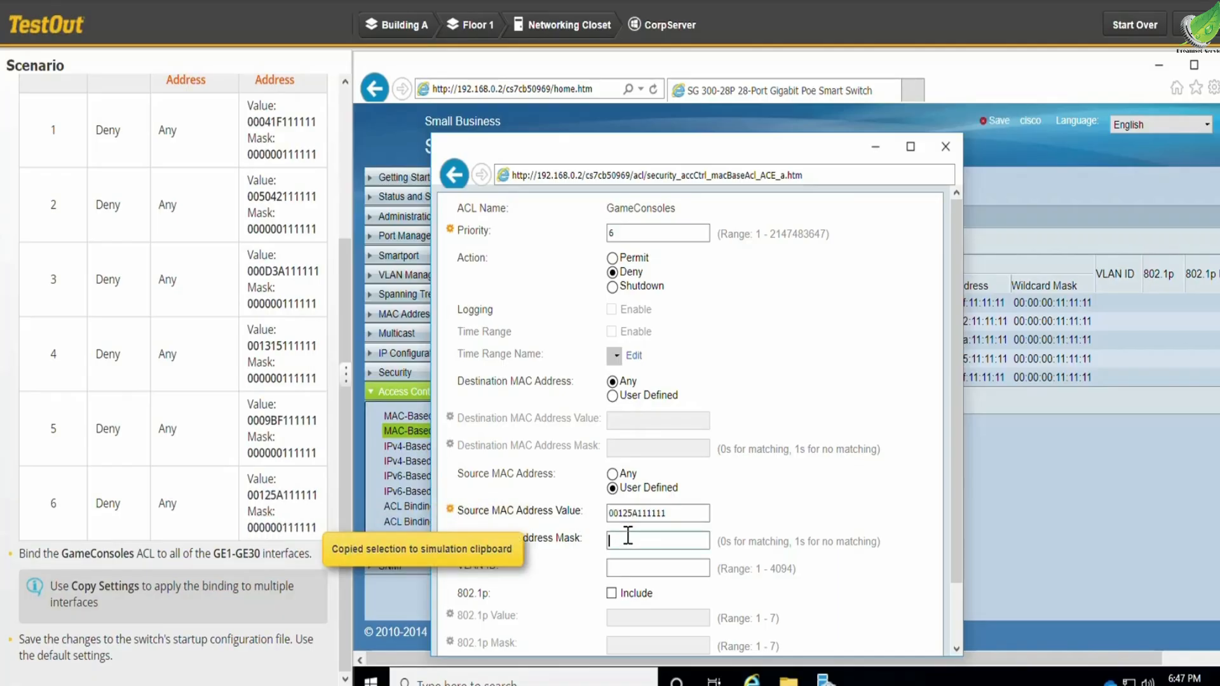
key("ctrl+v")
scroll(731, 502, "down", 2)
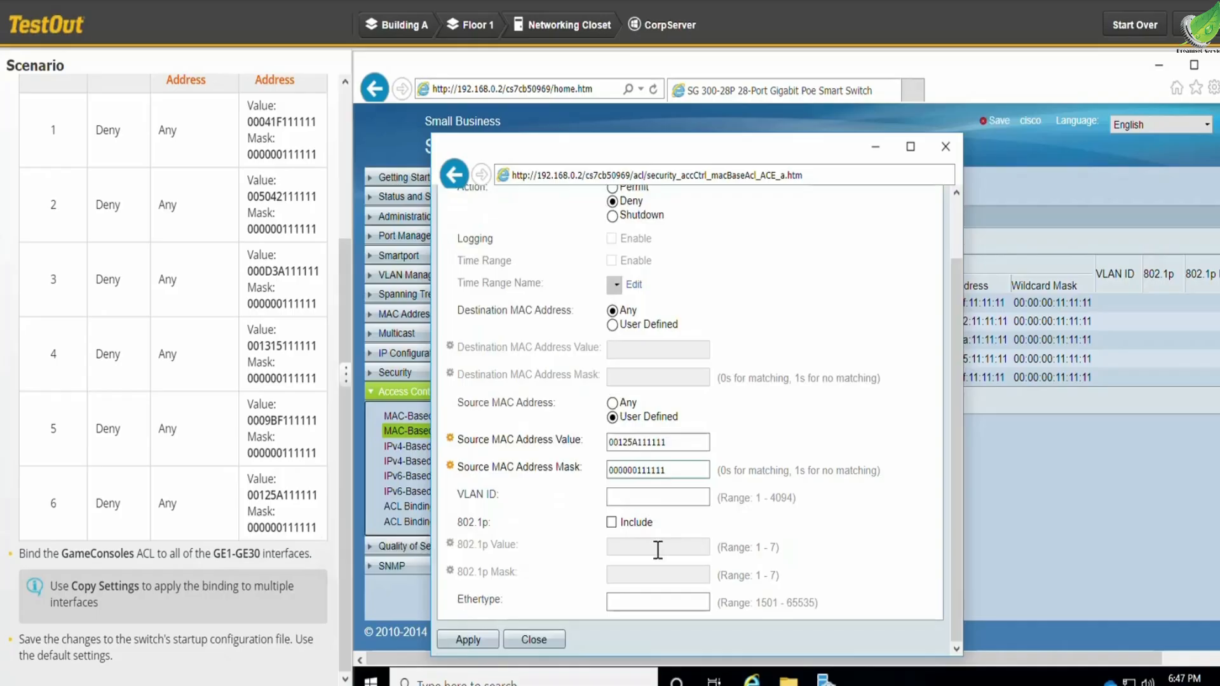
left_click(486, 641)
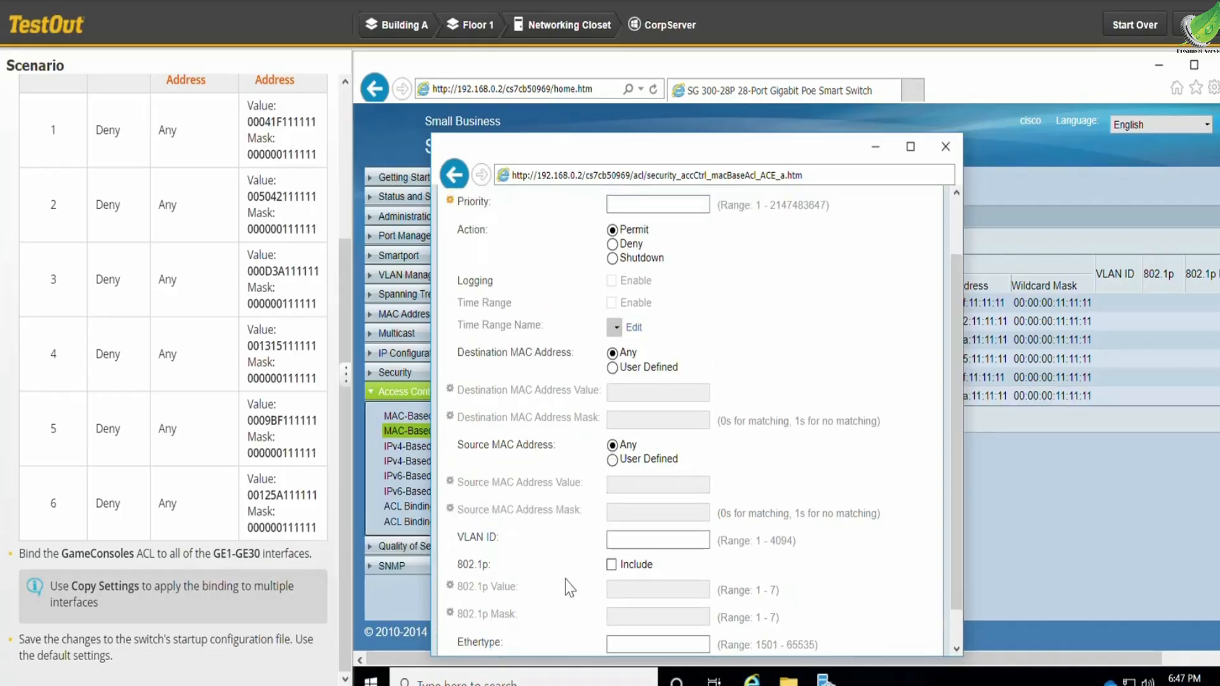
scroll(570, 588, "down", 1)
left_click(551, 637)
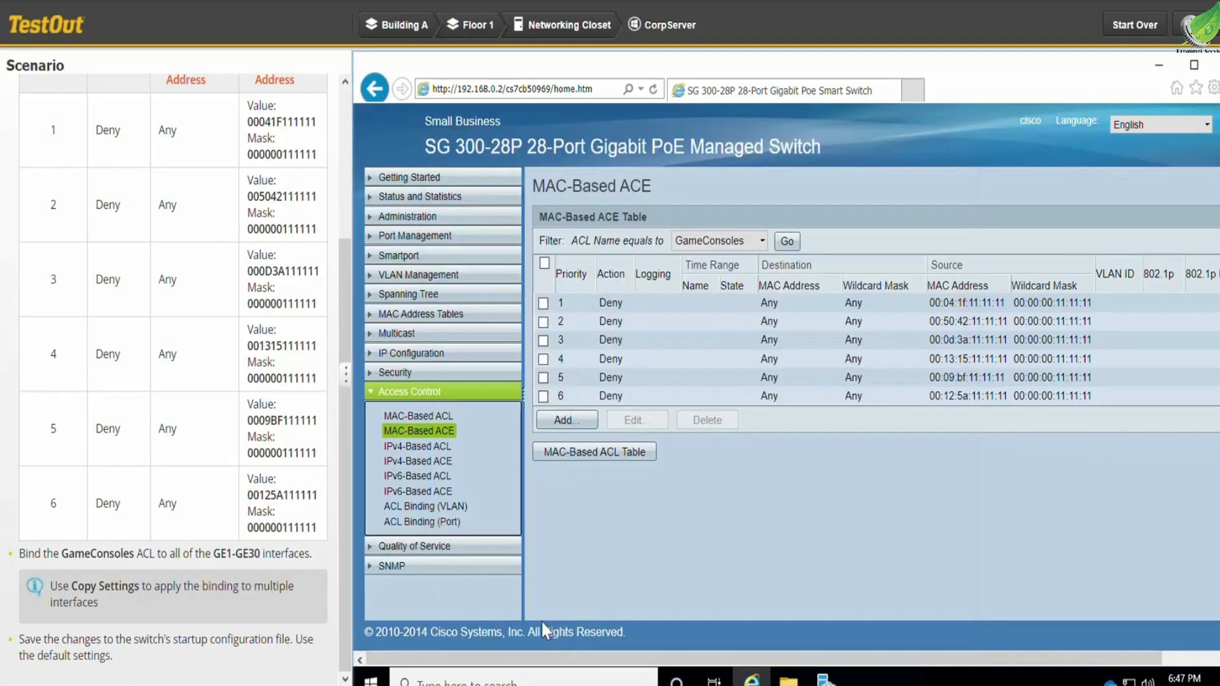
- Bind the GameConsoles MAC-based ACL to port GE1 in the port ACL binding table
left_click(440, 531)
left_click(440, 522)
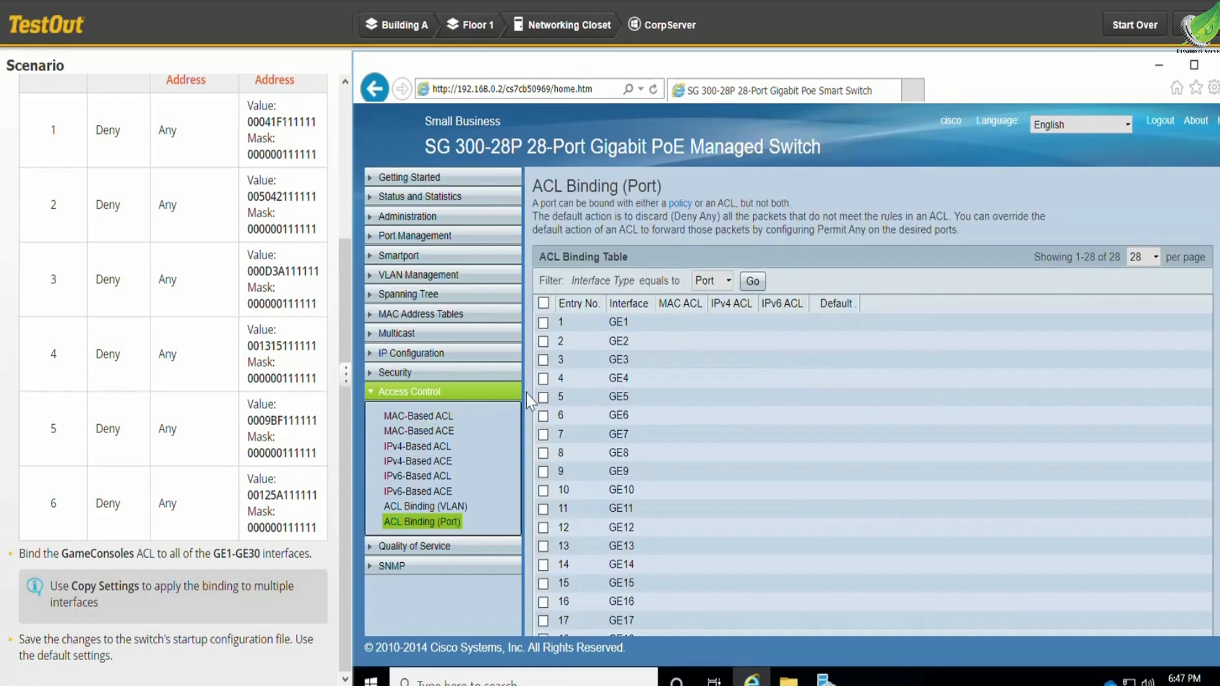
left_click(543, 323)
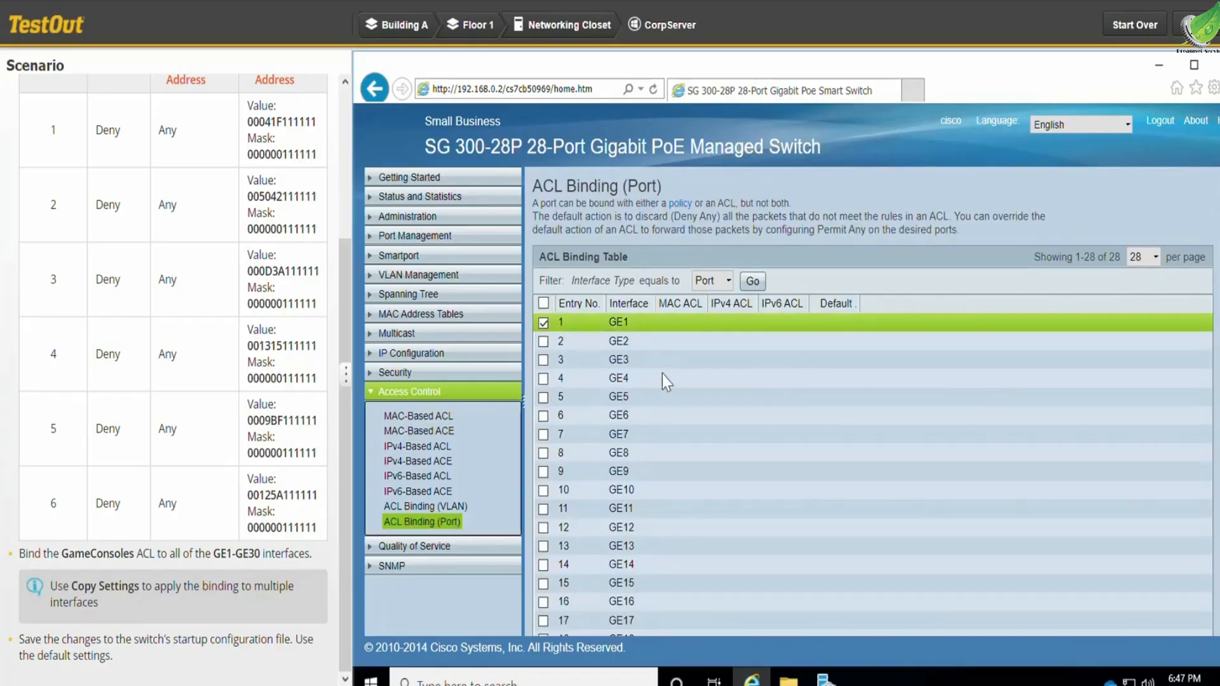
scroll(662, 375, "down", 5)
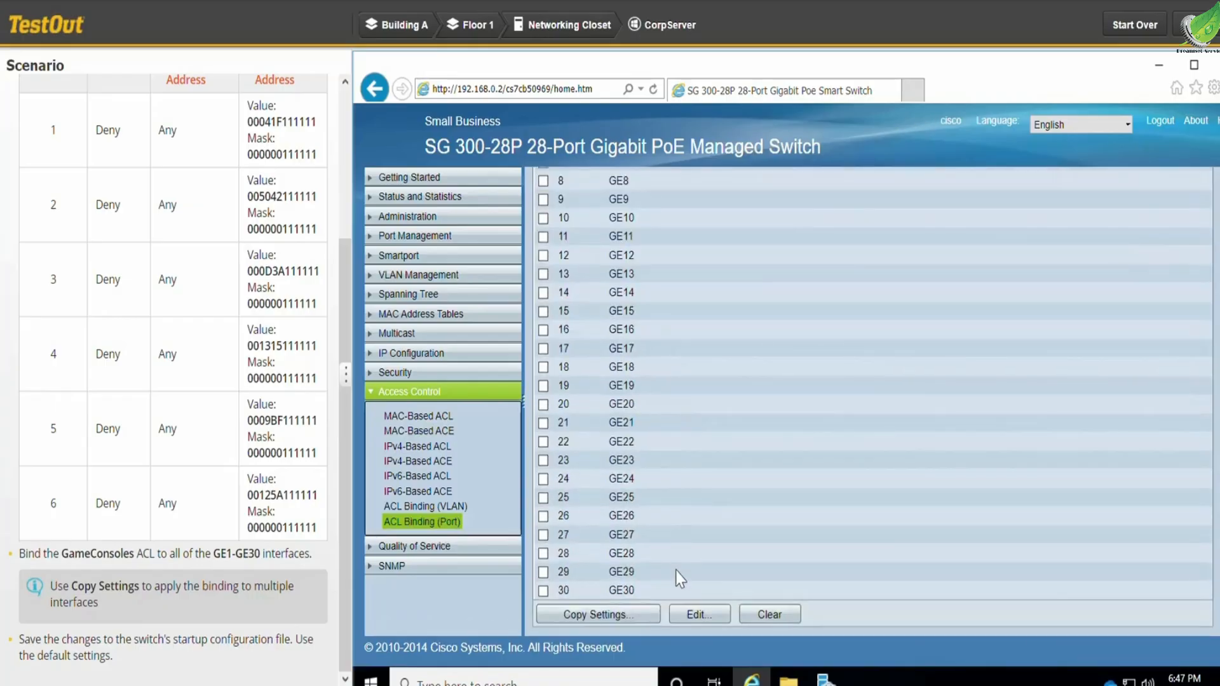
left_click(698, 614)
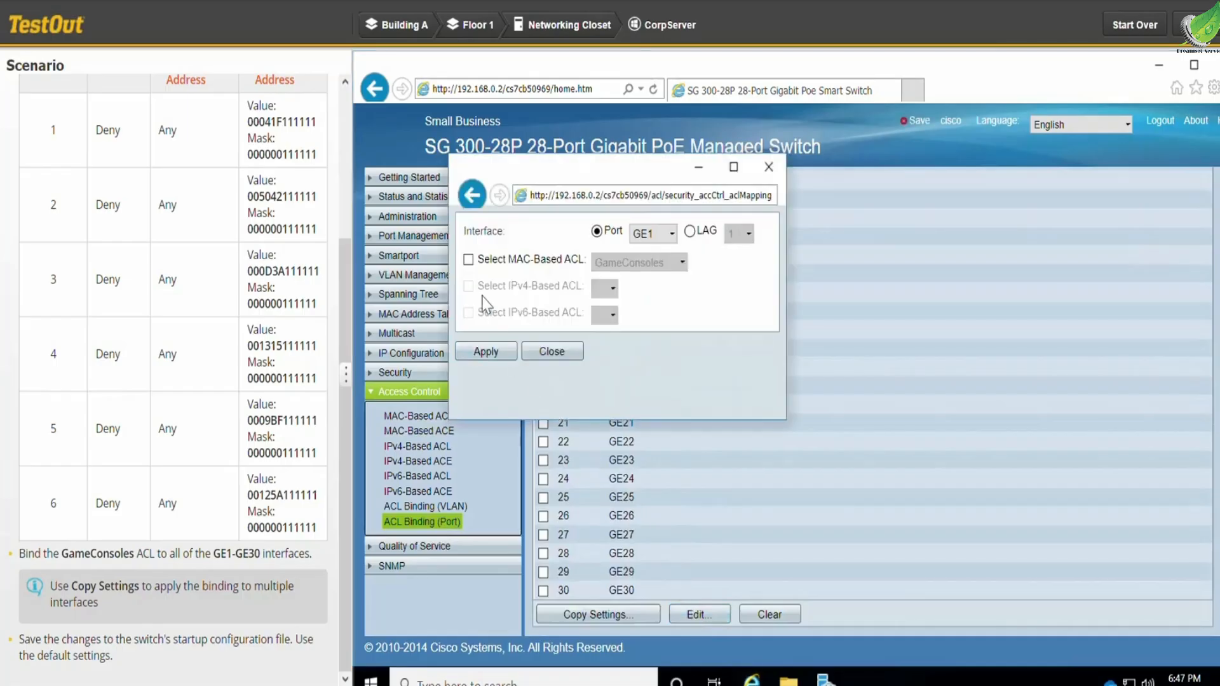
left_click(468, 260)
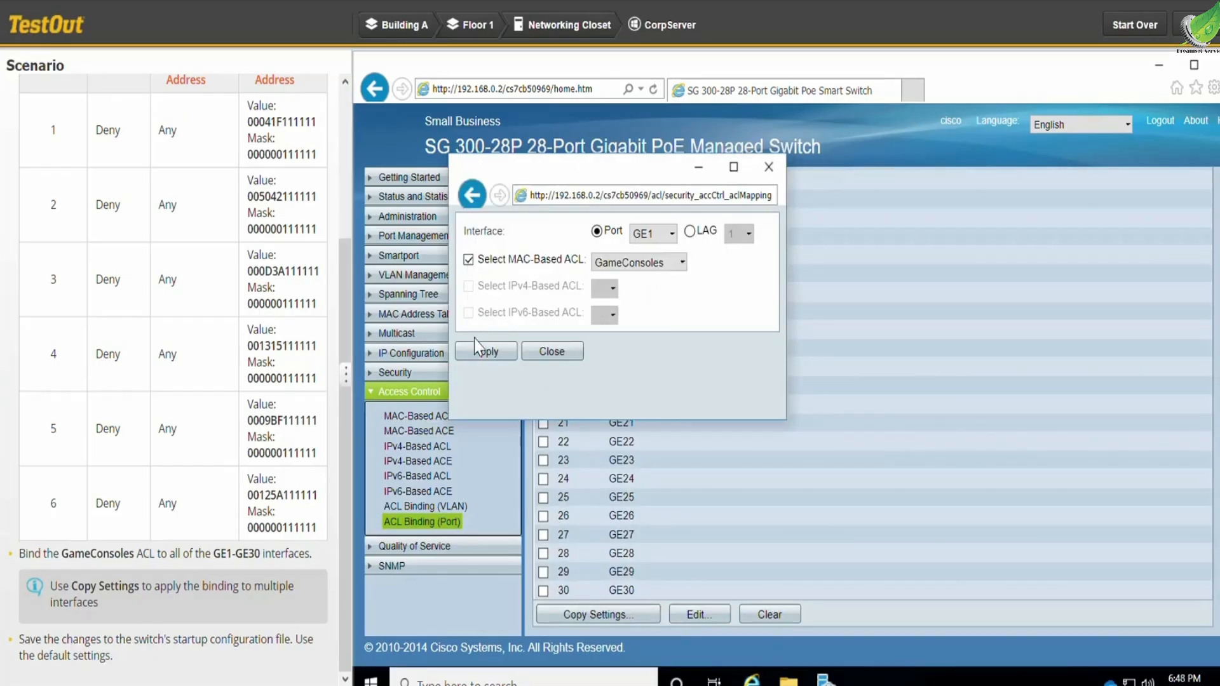
left_click(486, 353)
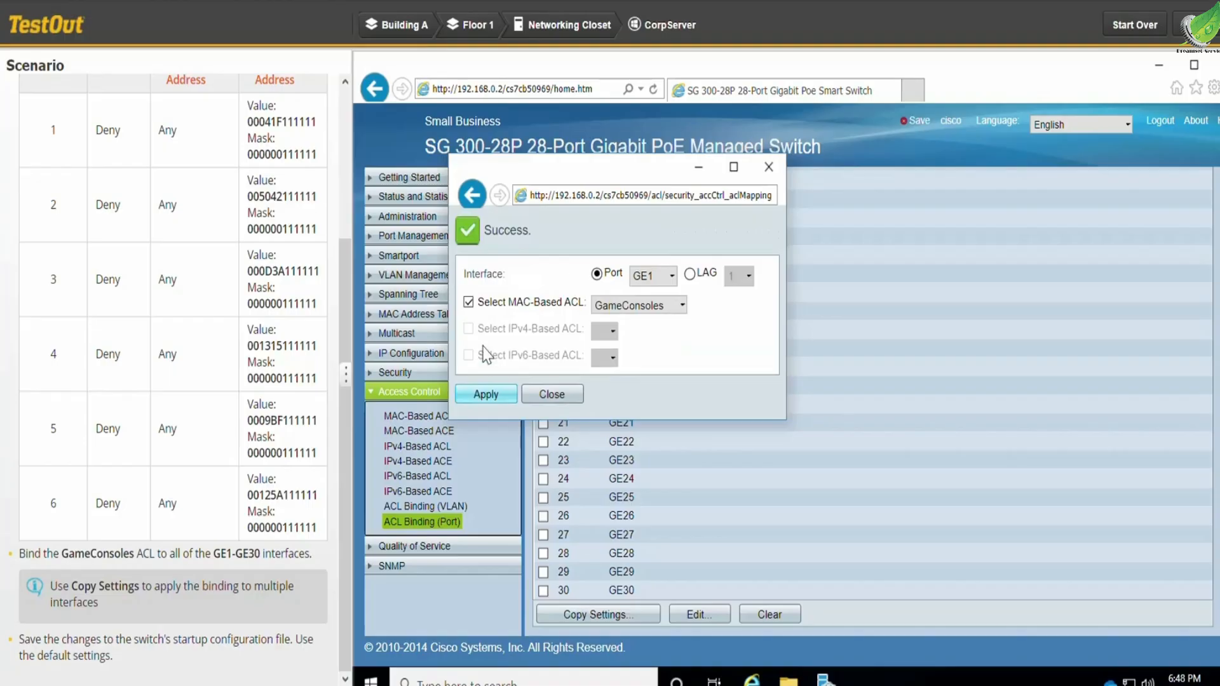
left_click(551, 393)
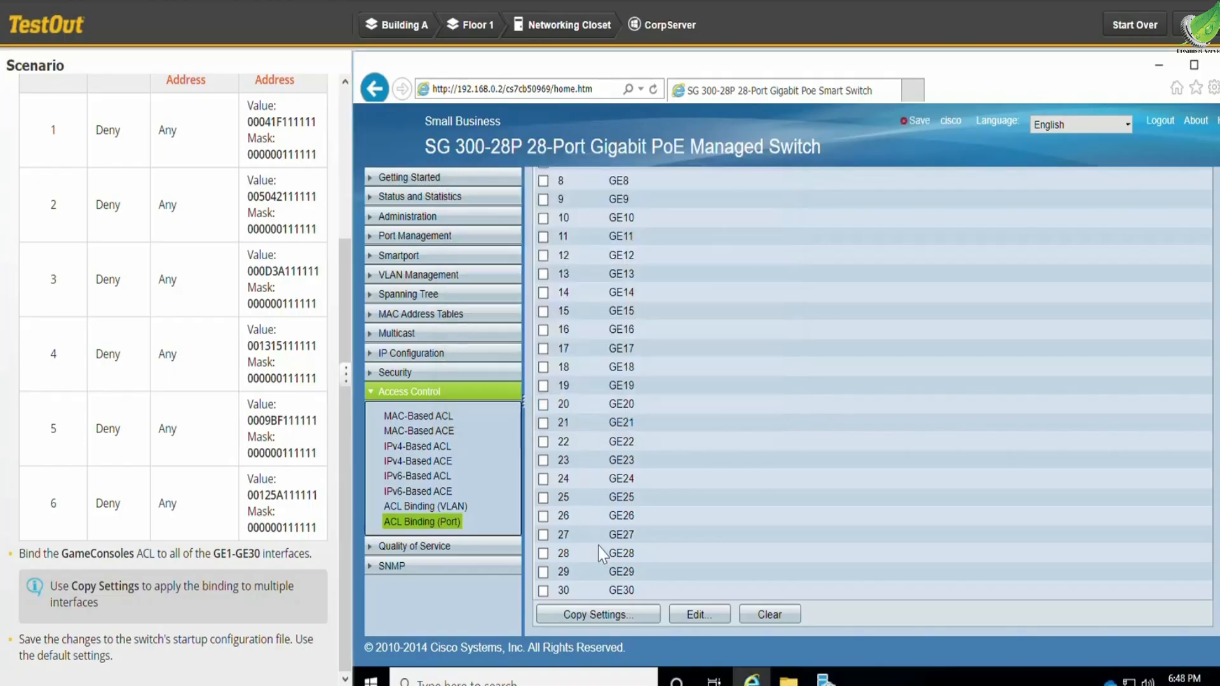
- Copy the GE1 ACL binding settings to entries 2-30
left_click(598, 615)
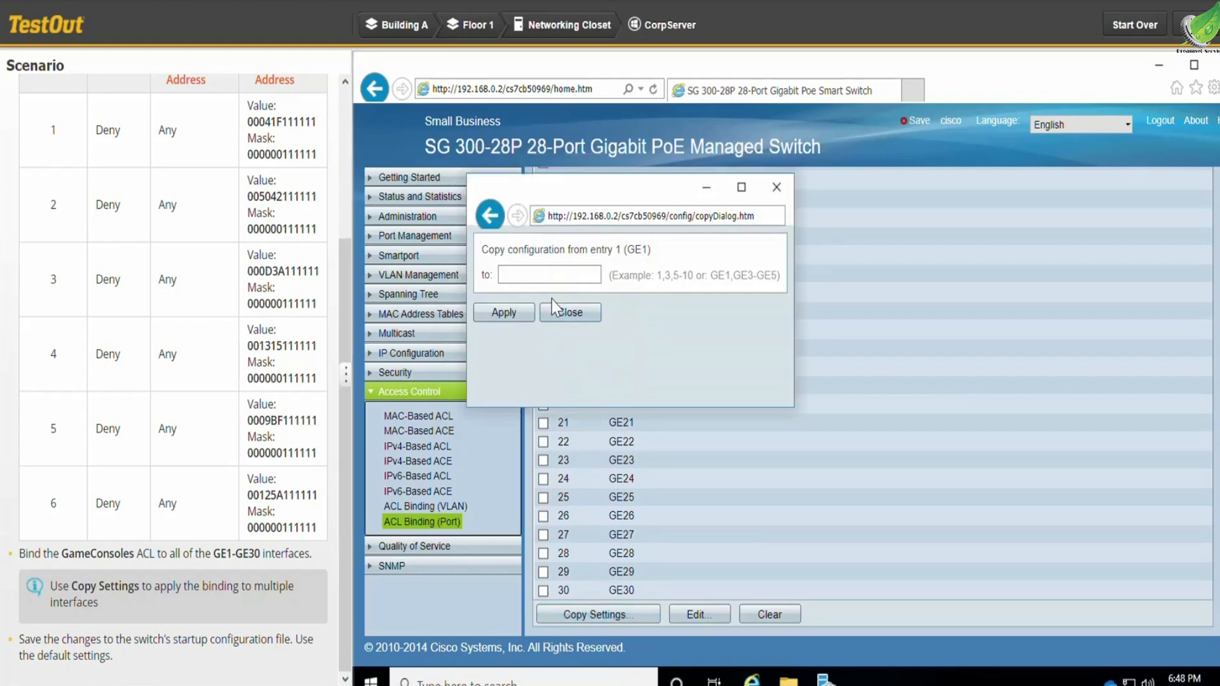
left_click(554, 277)
type("2-30")
left_click(527, 314)
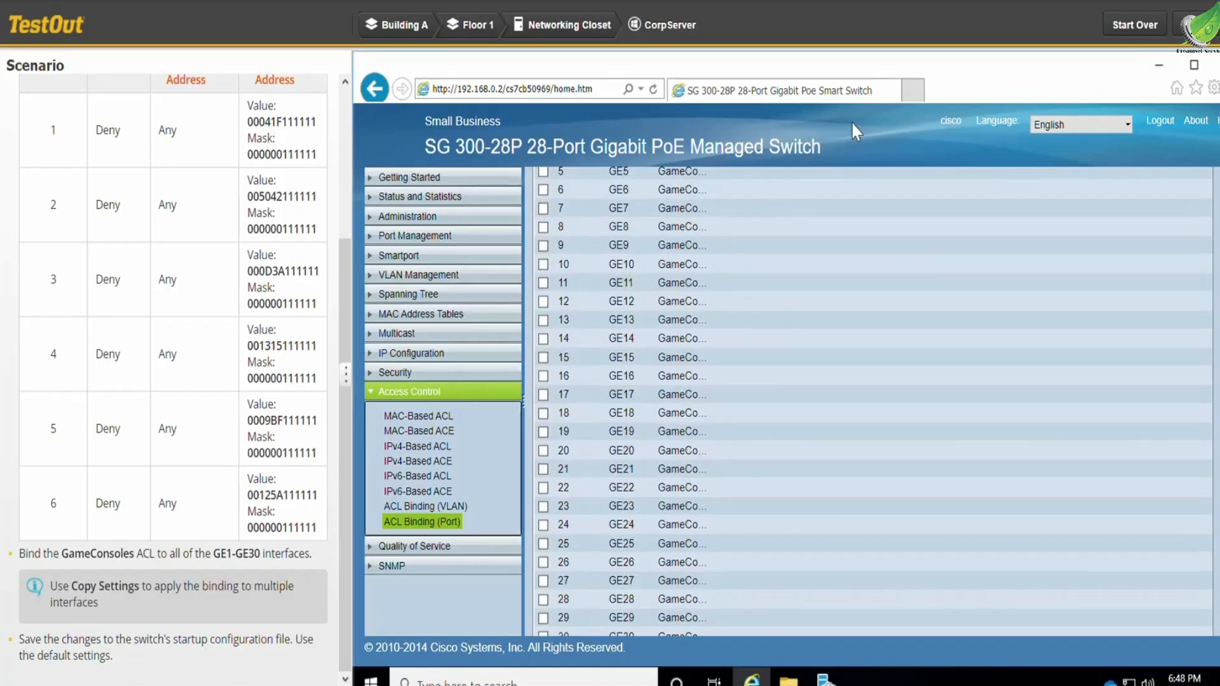
- Save the running configuration to the startup configuration with the default settings, and submit the lab for its report
left_click(924, 130)
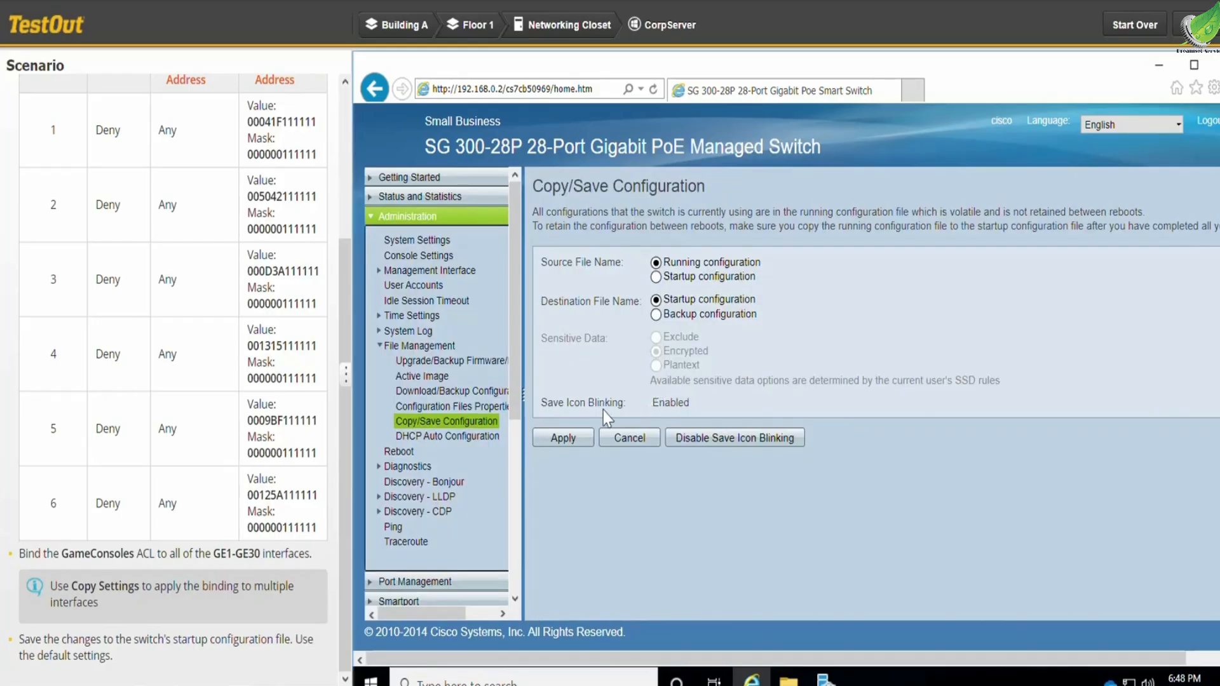
left_click(565, 439)
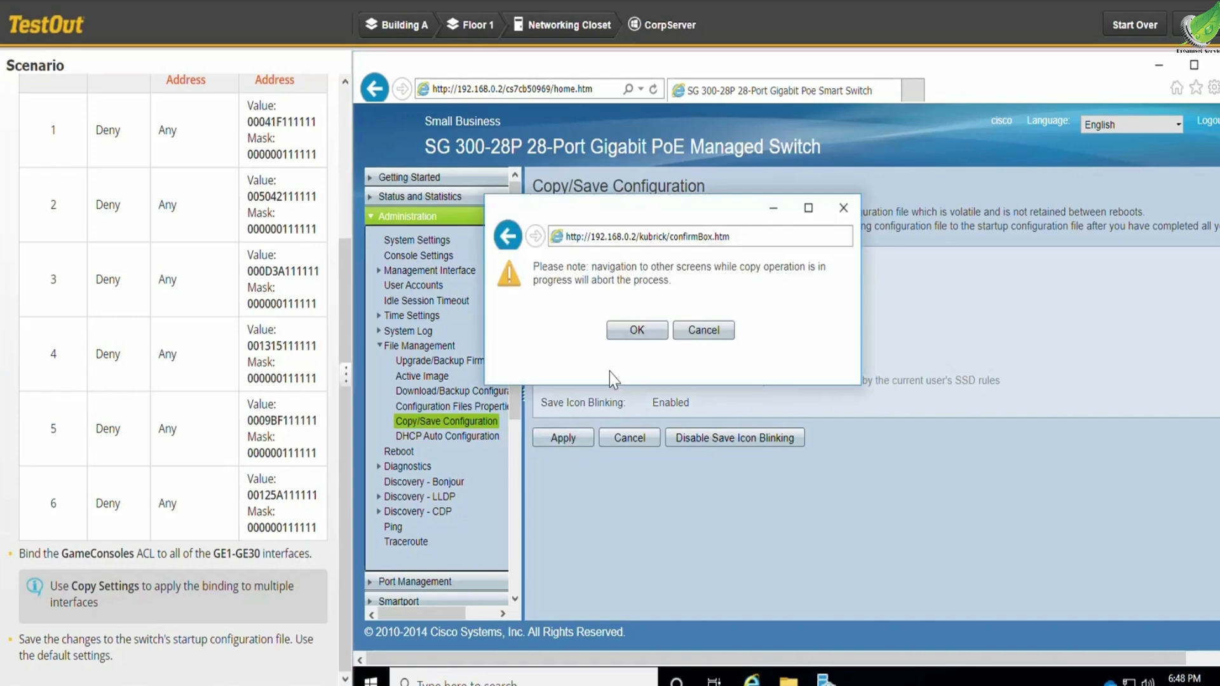
left_click(637, 331)
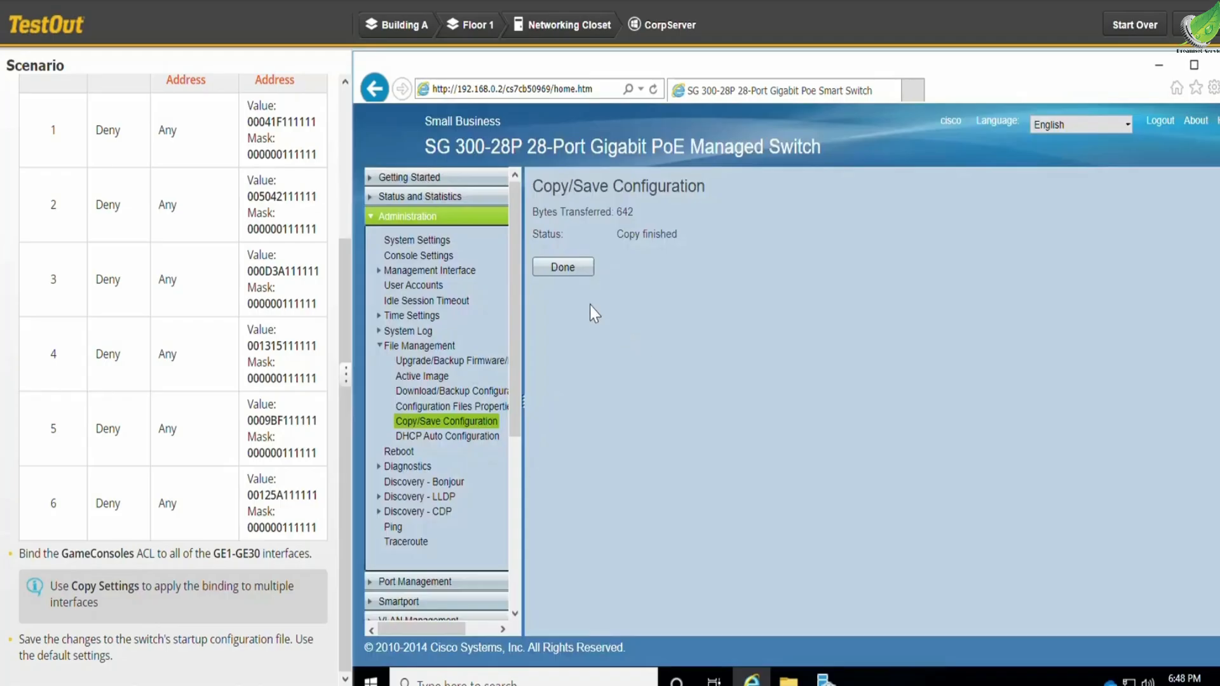
left_click(571, 268)
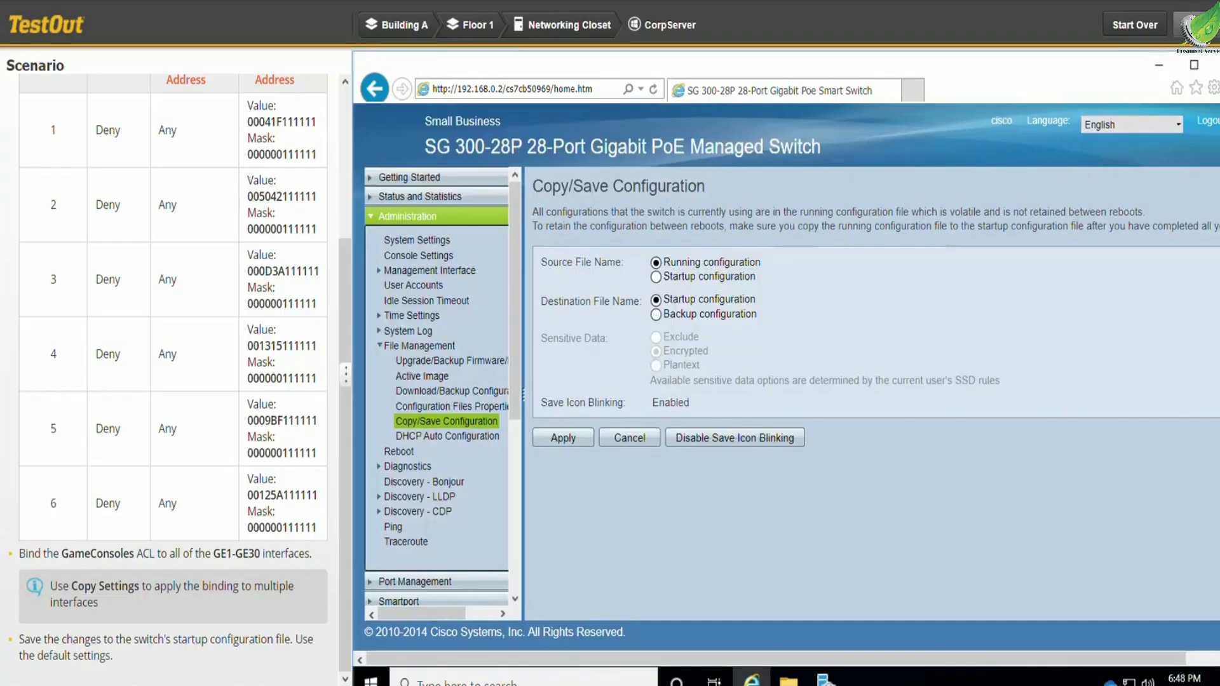
left_click(1197, 26)
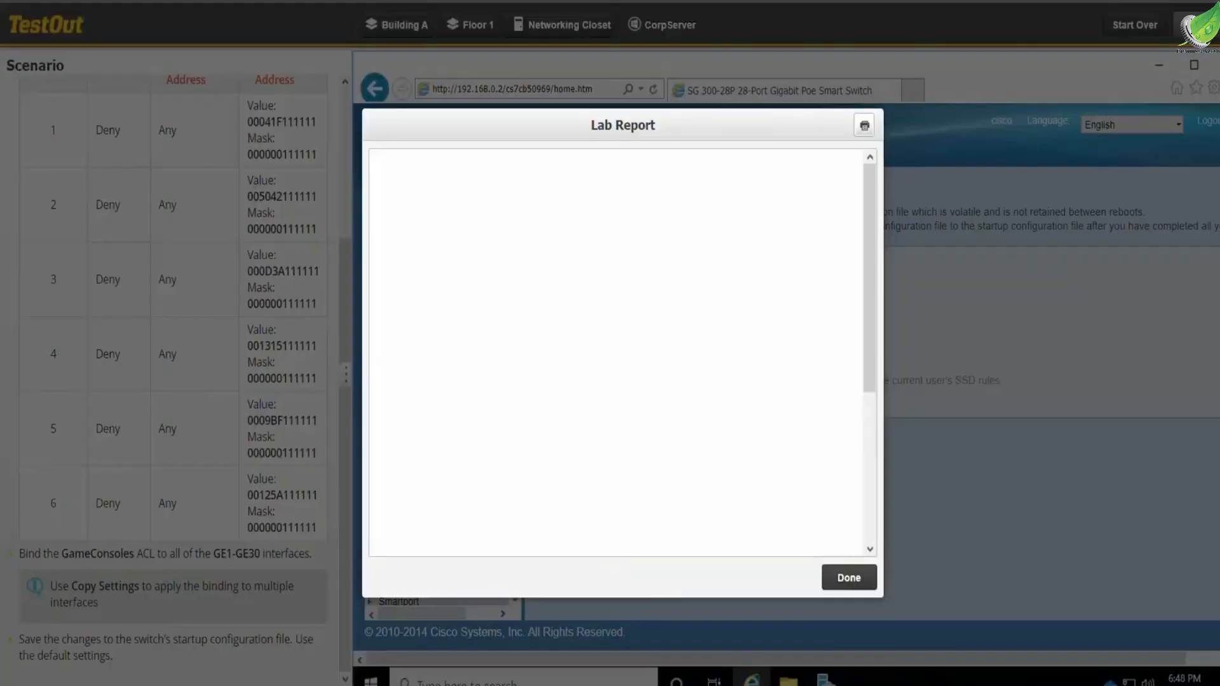